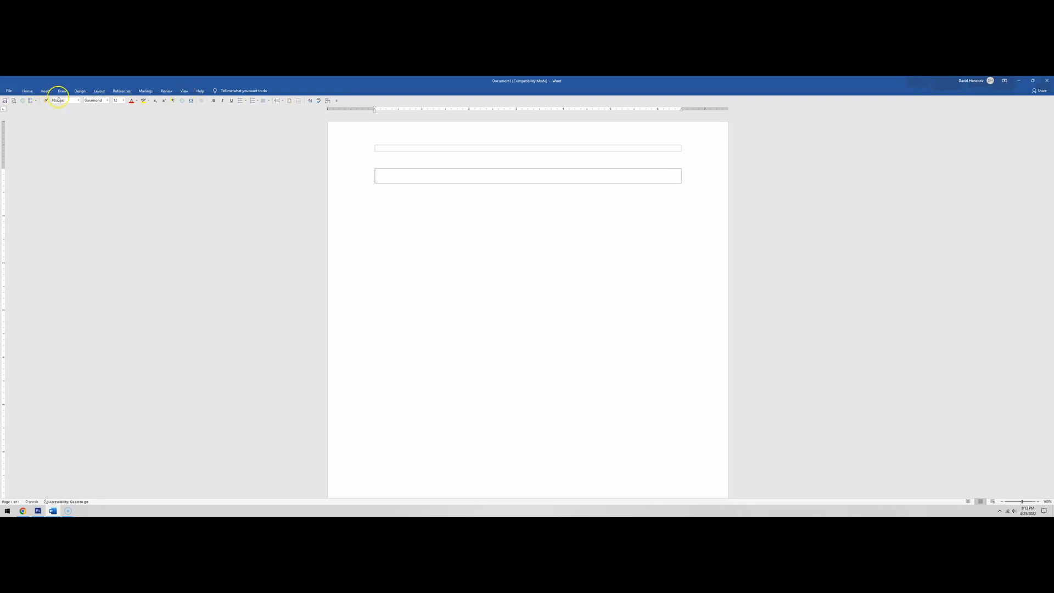
# Step: Examine the Home ribbon's formatting commands and the shortcuts on the Quick Access Toolbar
pyautogui.click(24, 92)
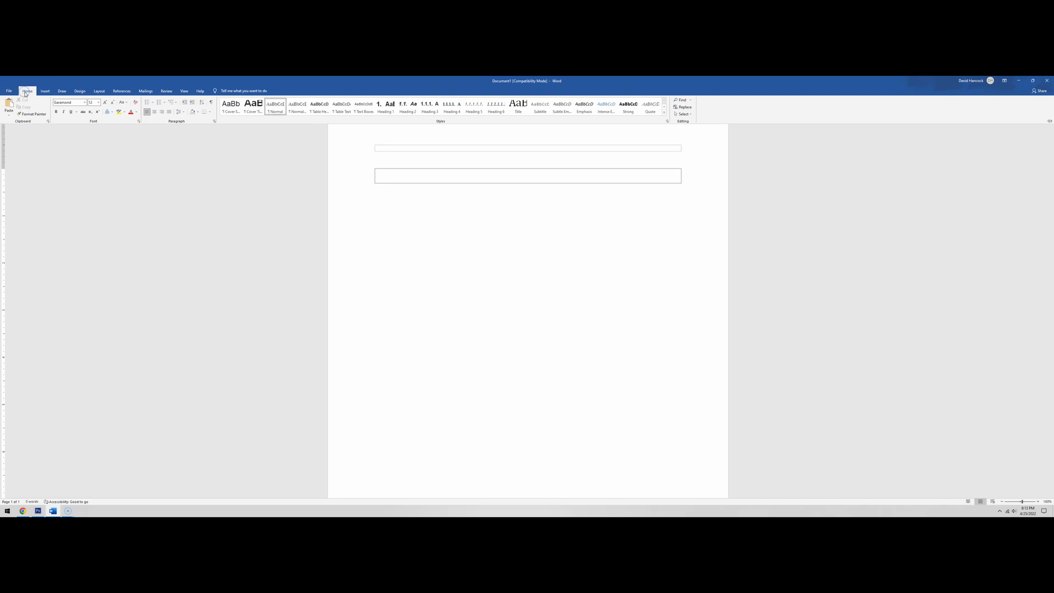
pyautogui.click(41, 115)
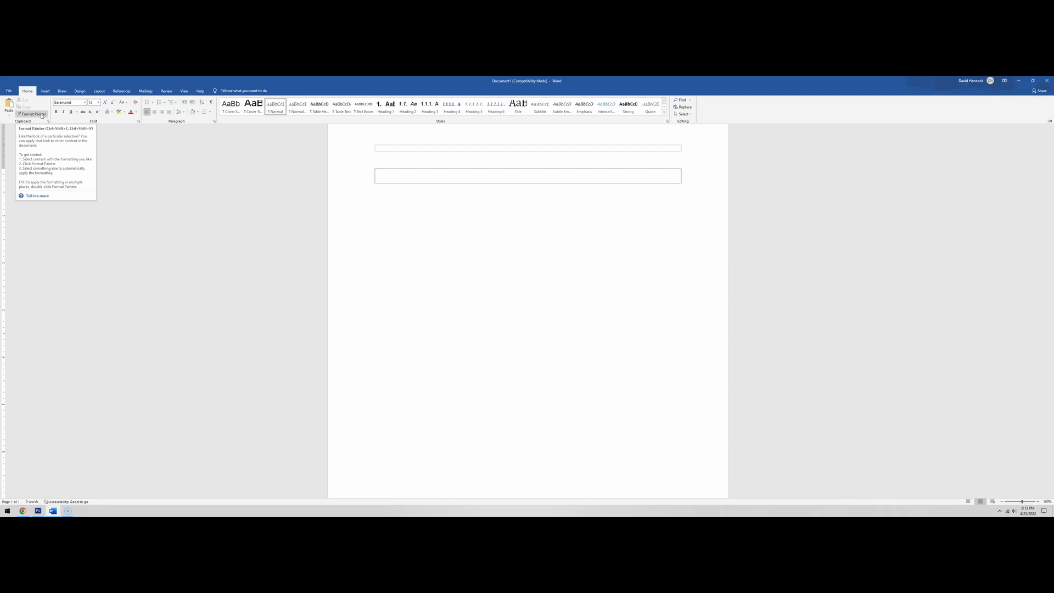
pyautogui.click(131, 113)
pyautogui.click(132, 113)
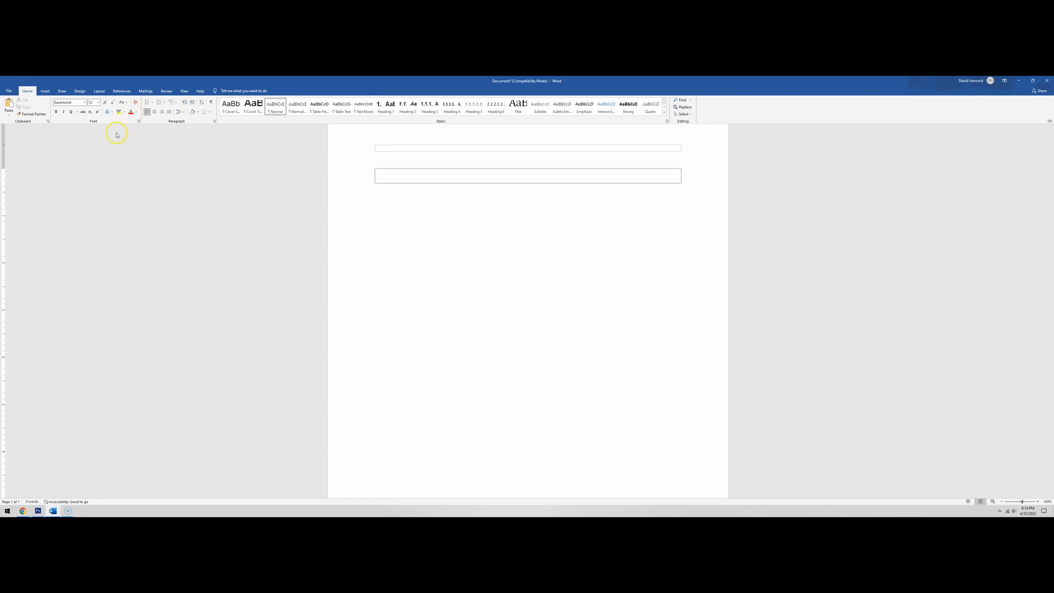
pyautogui.click(117, 133)
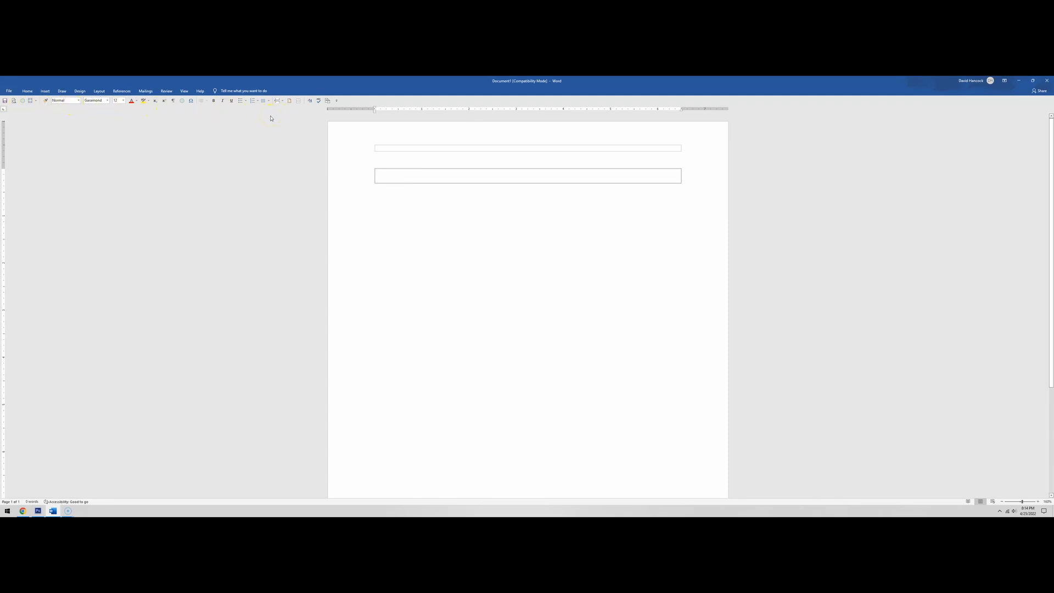
pyautogui.click(24, 104)
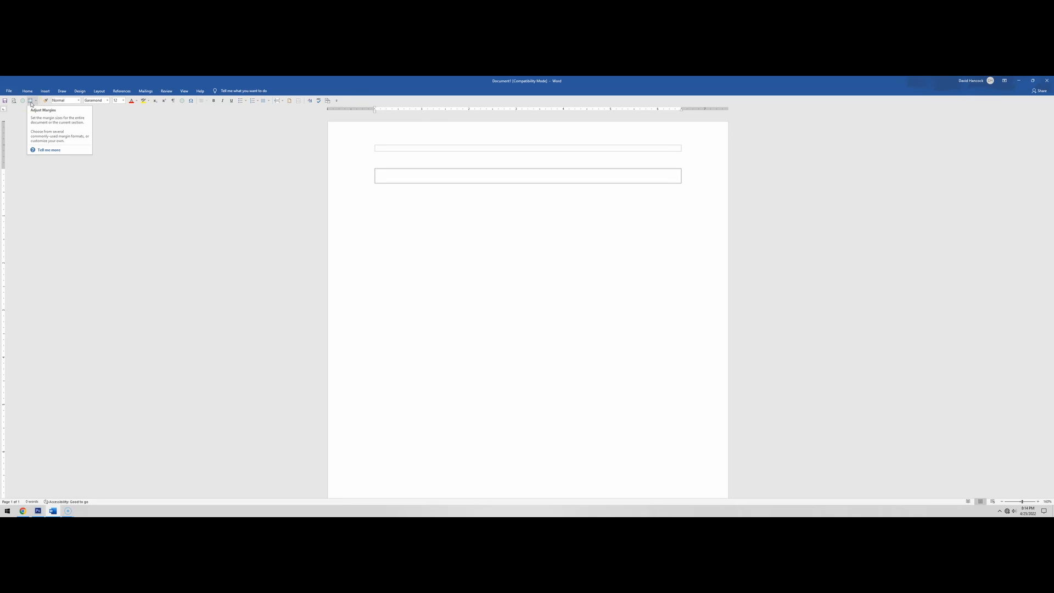
pyautogui.click(45, 101)
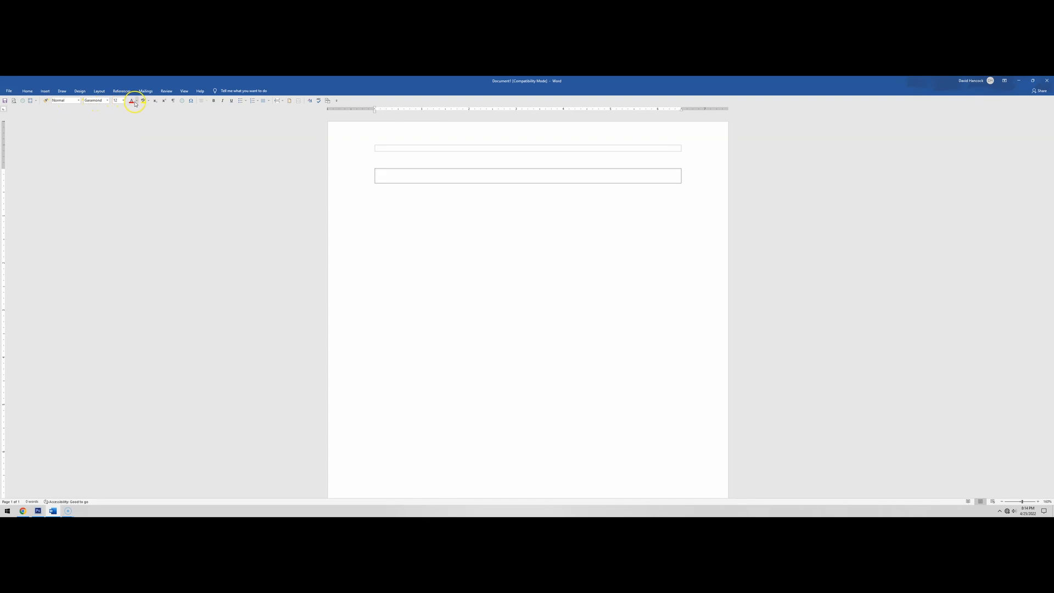
pyautogui.click(190, 102)
# Step: Open the Word options page for customizing the Quick Access Toolbar
pyautogui.click(9, 91)
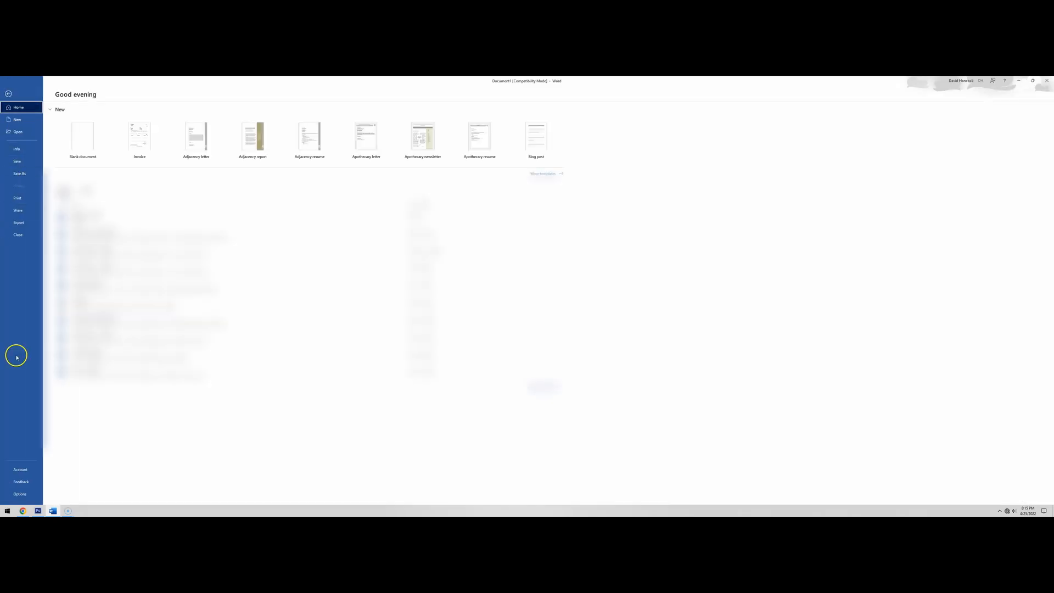
pyautogui.click(17, 494)
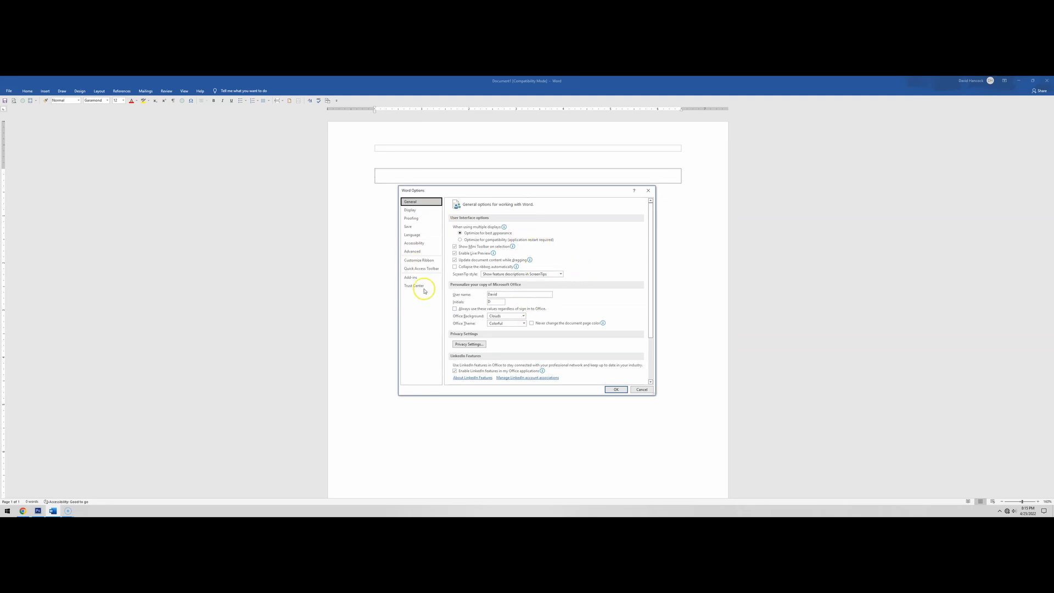
pyautogui.click(416, 261)
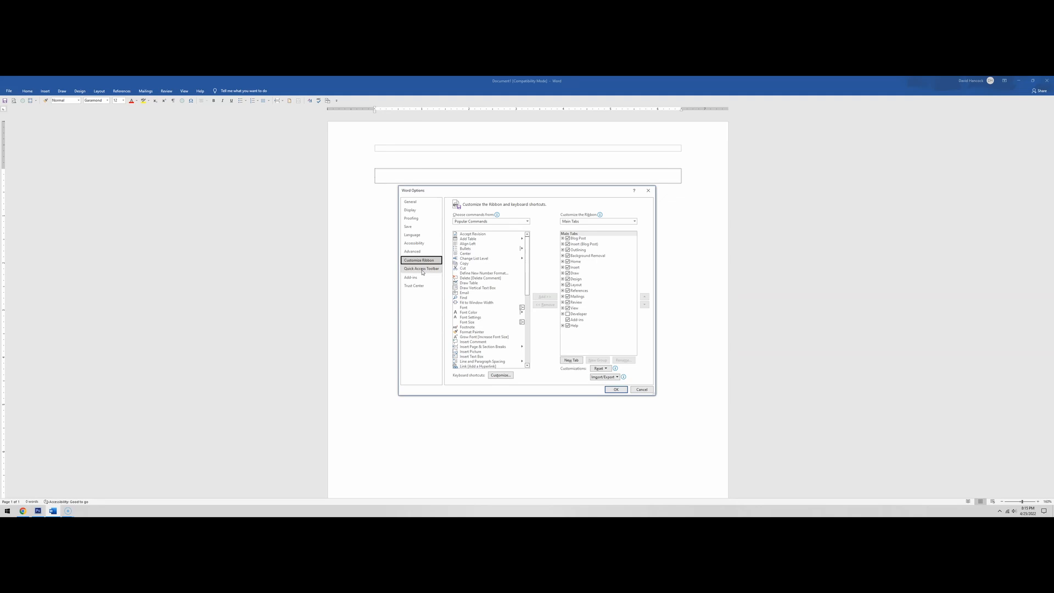
pyautogui.click(421, 268)
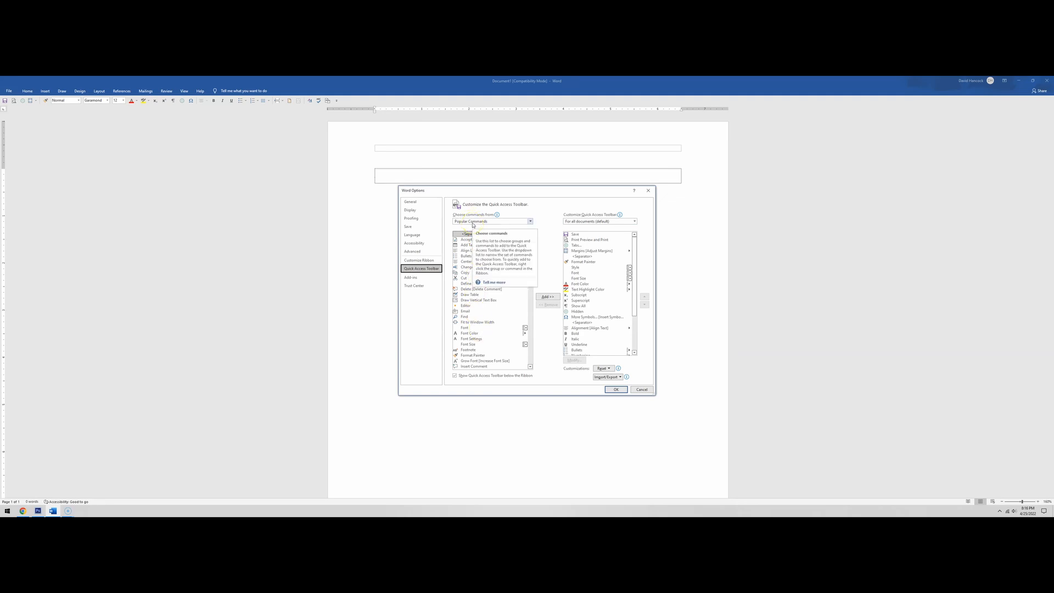
# Step: View the Home Tab commands available for the toolbar, and return the command list to Popular Commands
pyautogui.click(473, 222)
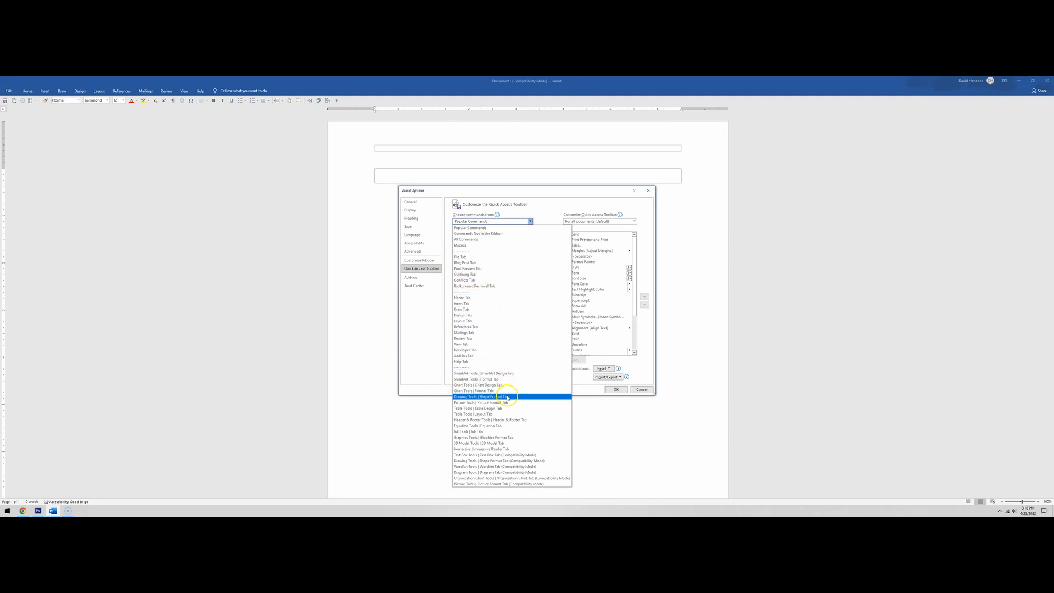
pyautogui.click(484, 311)
pyautogui.click(476, 298)
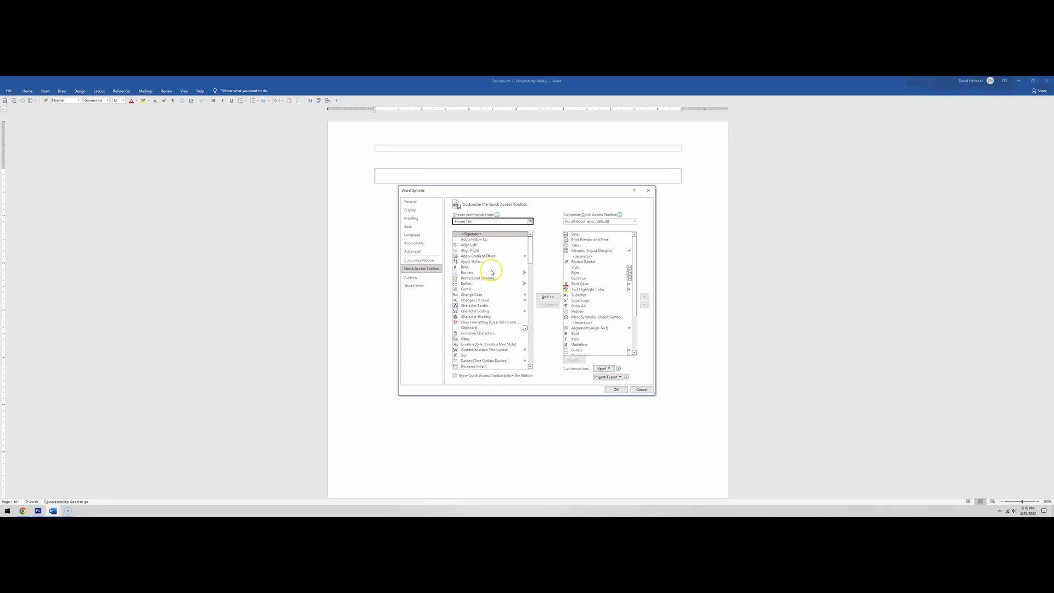
pyautogui.click(484, 222)
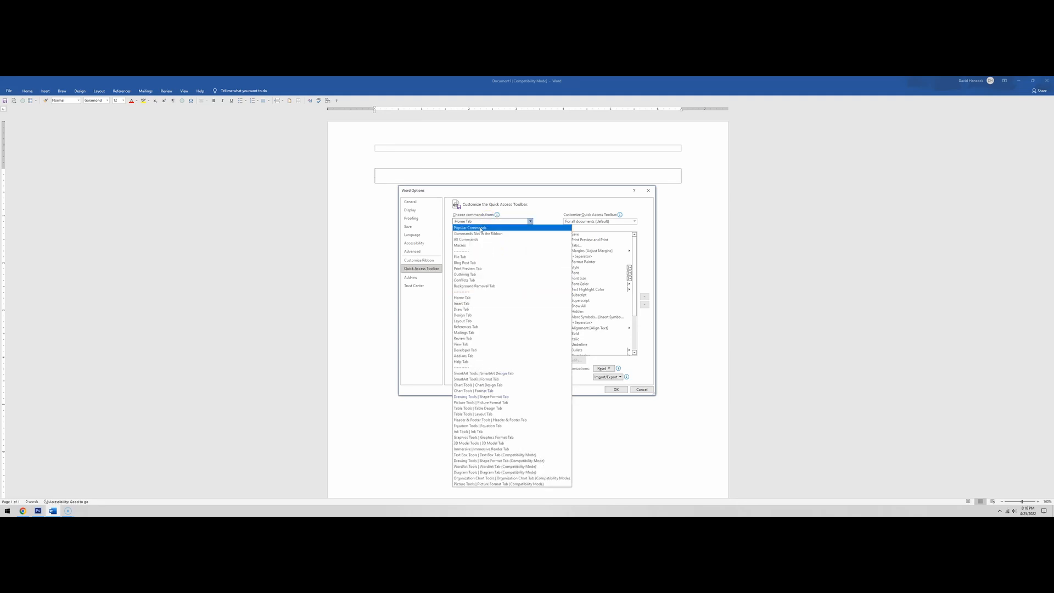
pyautogui.click(481, 229)
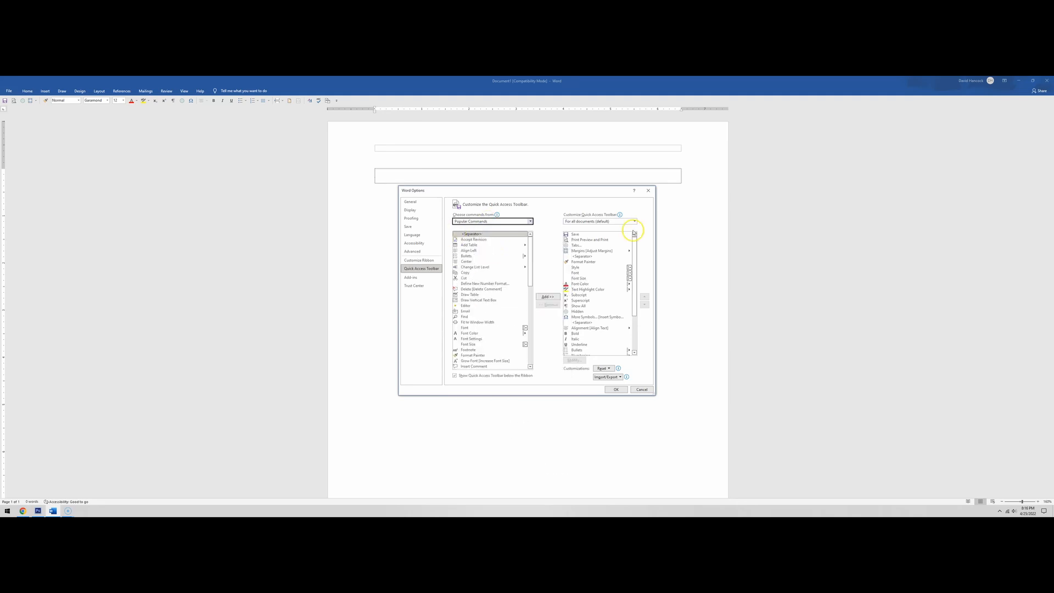
# Step: Keep the toolbar customization set for all documents (default) and list All Commands as the command source
pyautogui.click(598, 220)
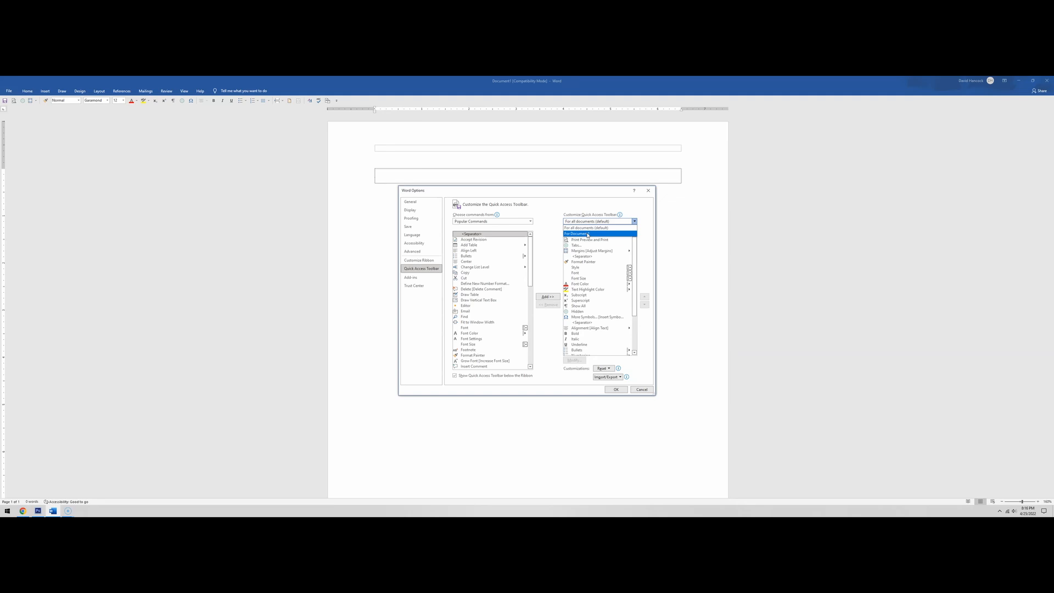
pyautogui.click(552, 228)
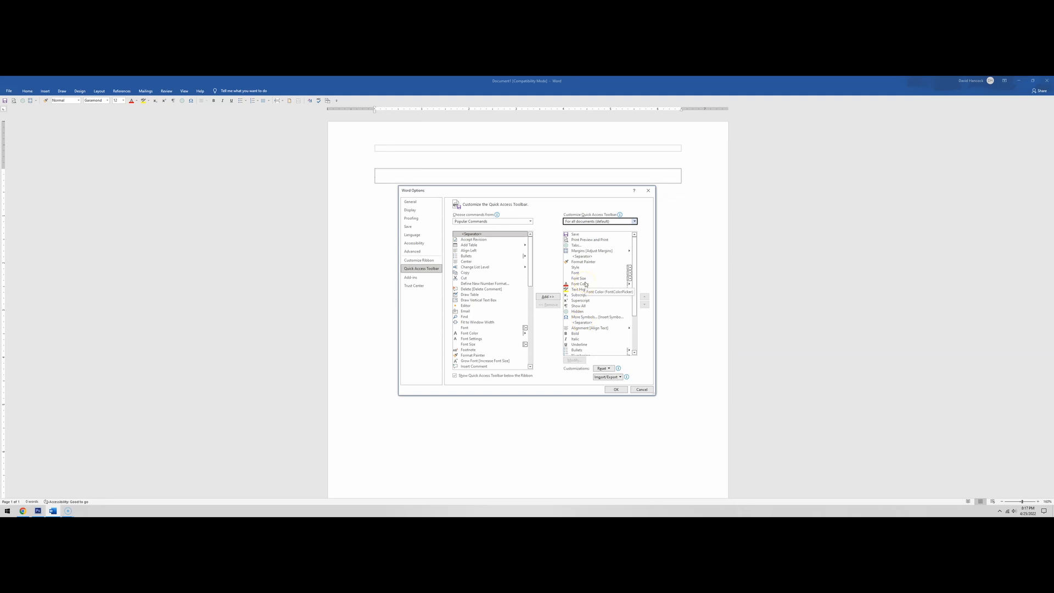
pyautogui.click(475, 222)
pyautogui.click(470, 239)
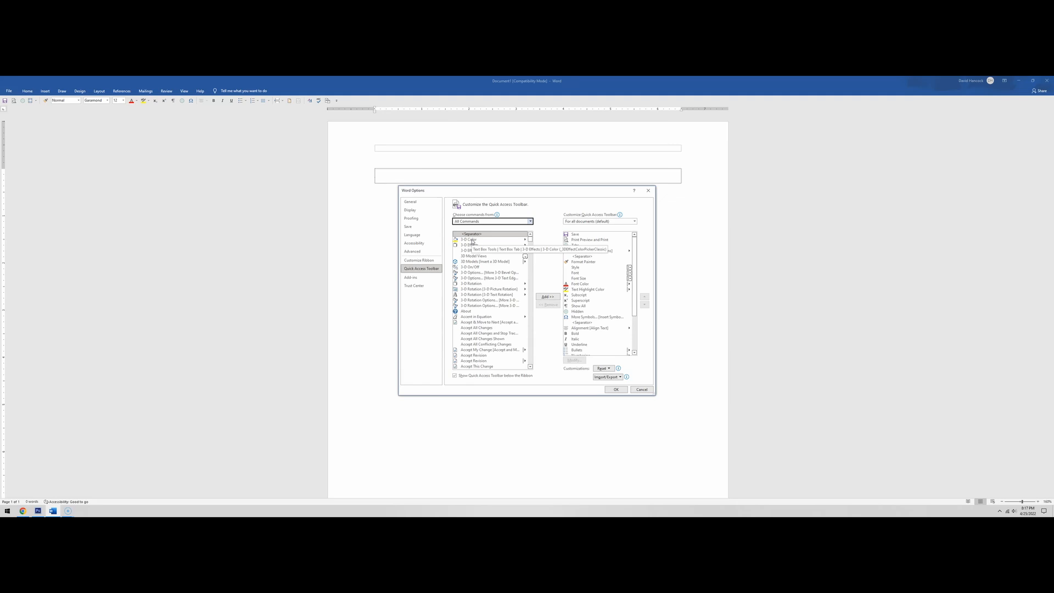
# Step: Add the 3-D Color command to the Quick Access Toolbar directly after Text Highlight Color
pyautogui.click(470, 244)
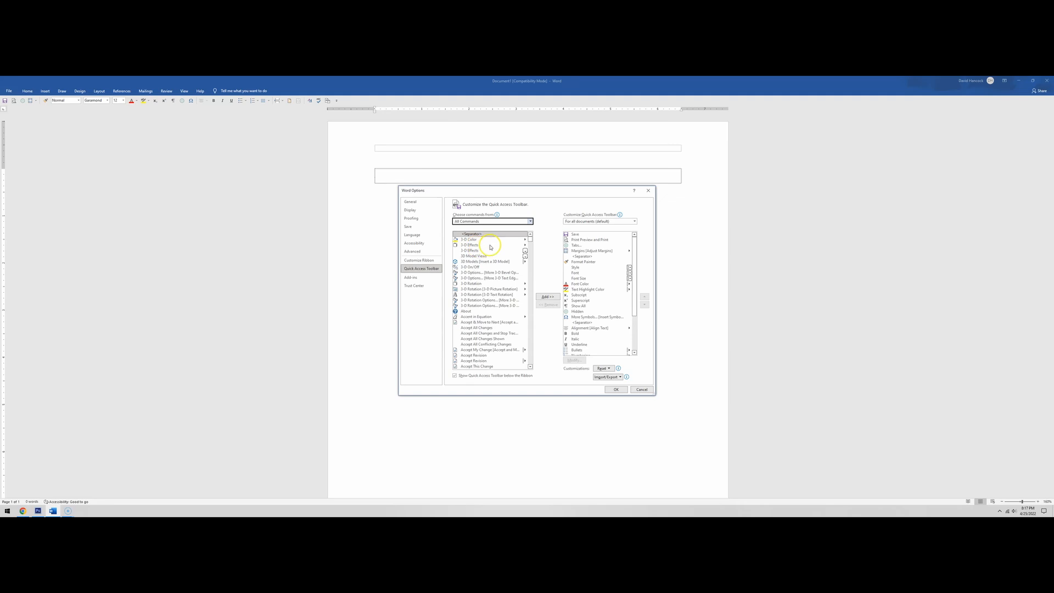
pyautogui.click(469, 240)
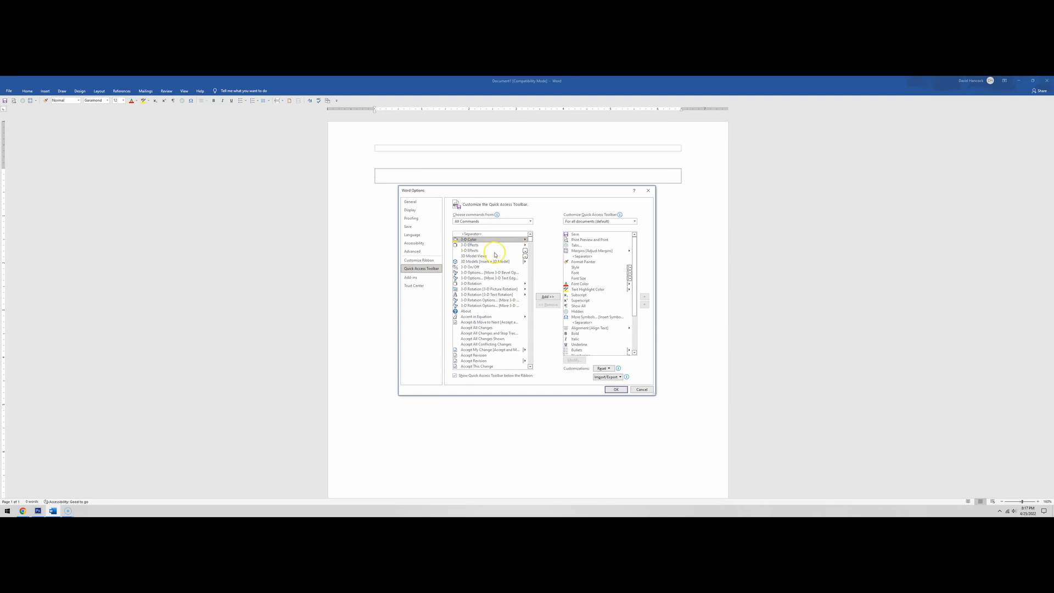
pyautogui.click(583, 285)
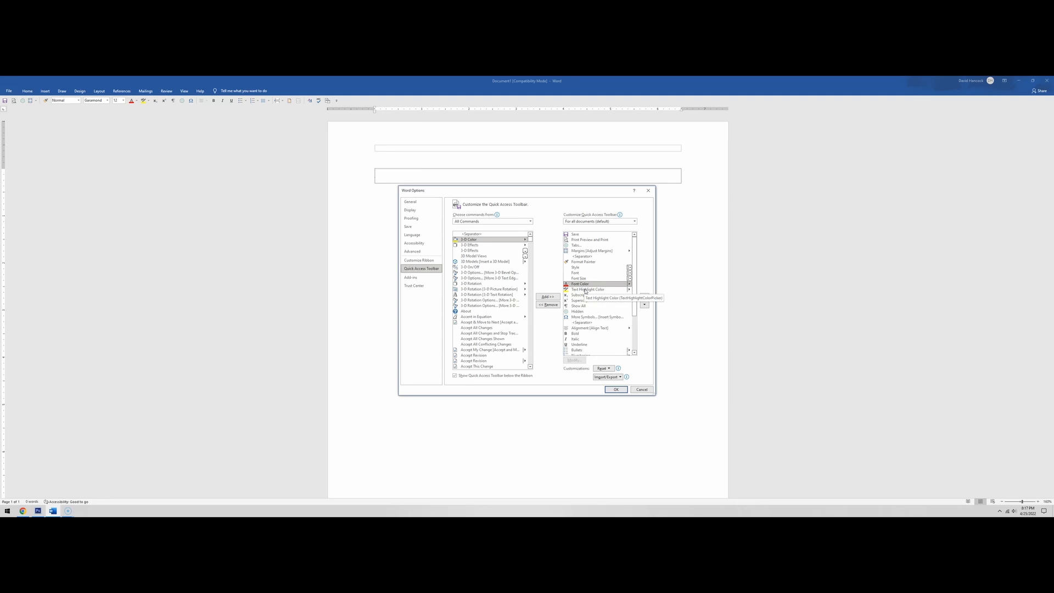
pyautogui.click(586, 290)
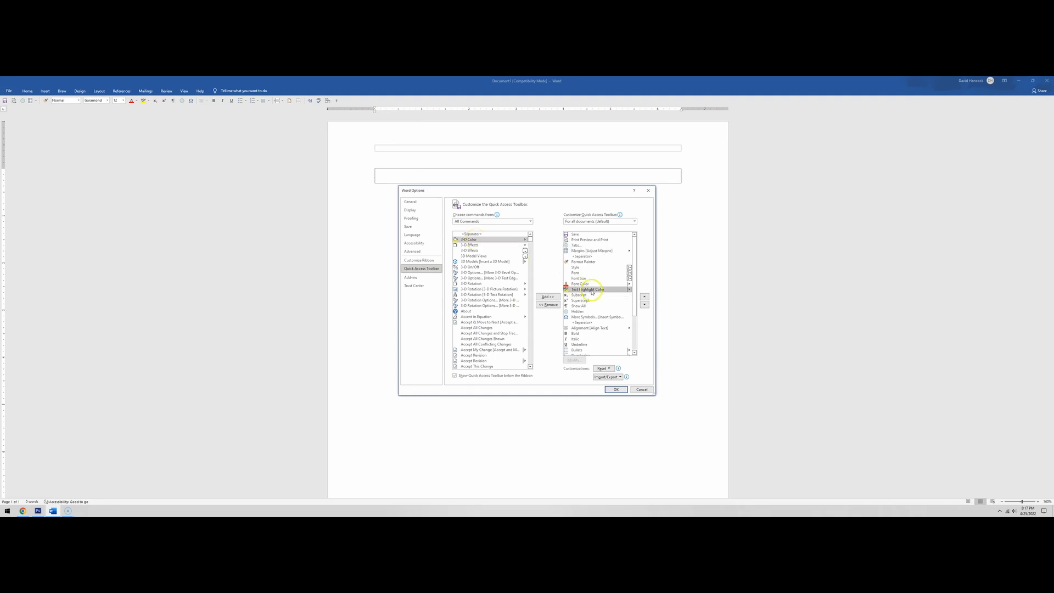
pyautogui.click(547, 297)
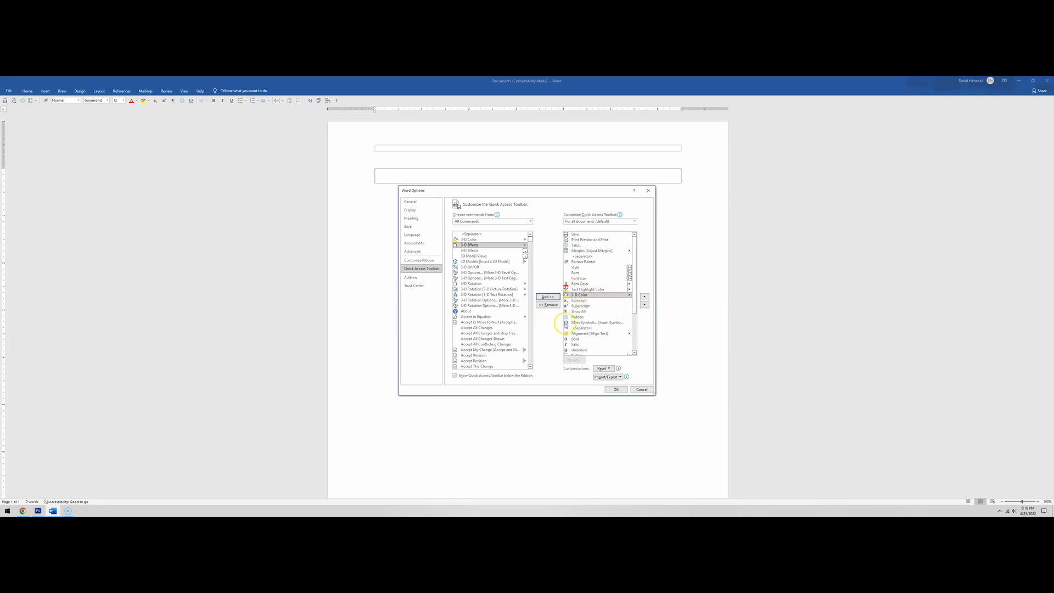
# Step: Reorder 3-D Color to just below the separator that follows More Symbols, and remove it from the toolbar list
pyautogui.click(643, 306)
pyautogui.click(643, 305)
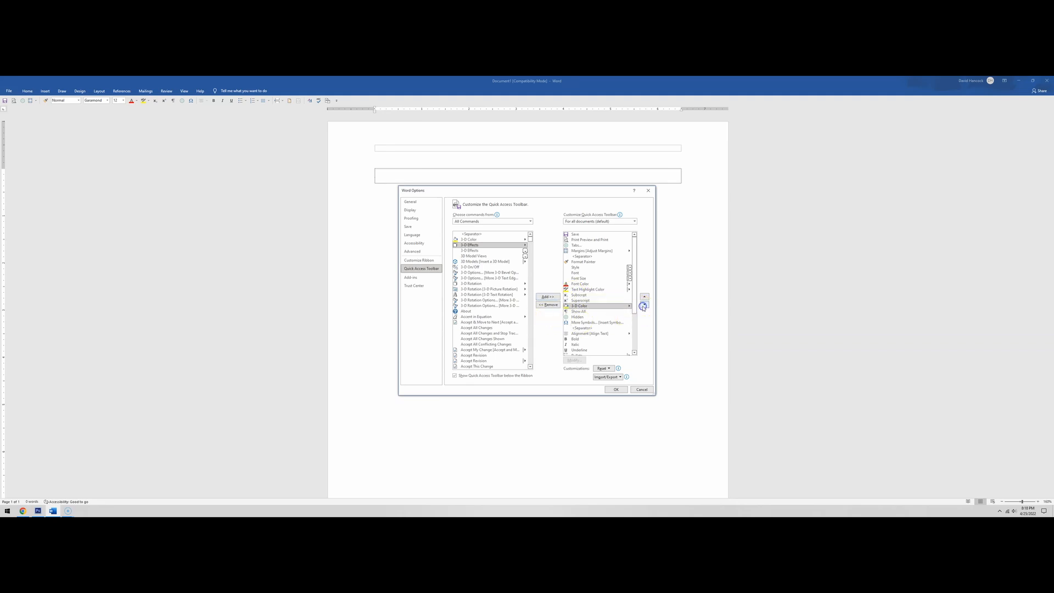
pyautogui.click(643, 306)
pyautogui.click(644, 306)
pyautogui.click(643, 306)
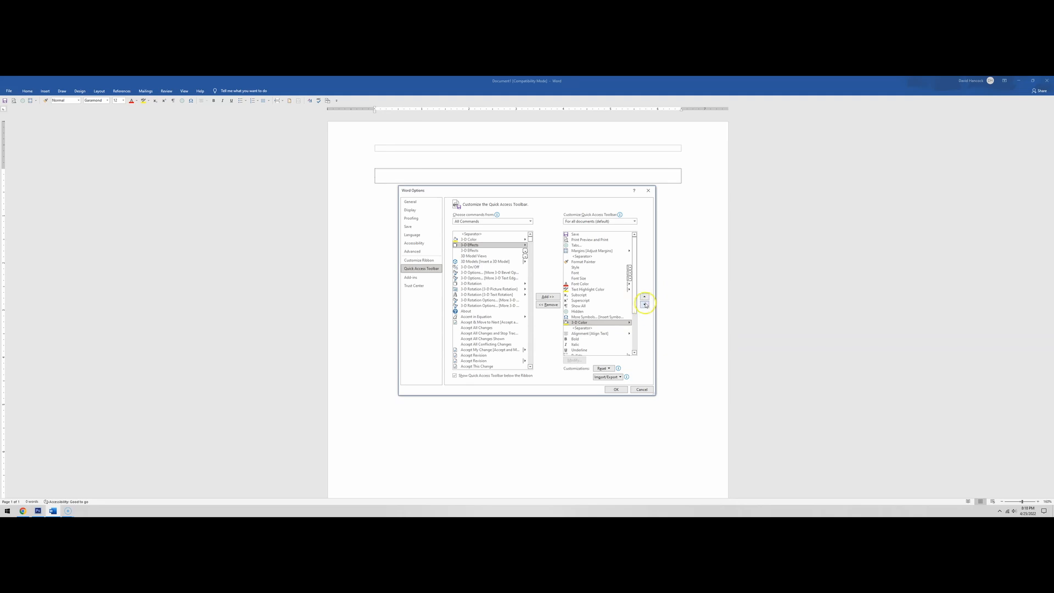
pyautogui.click(644, 297)
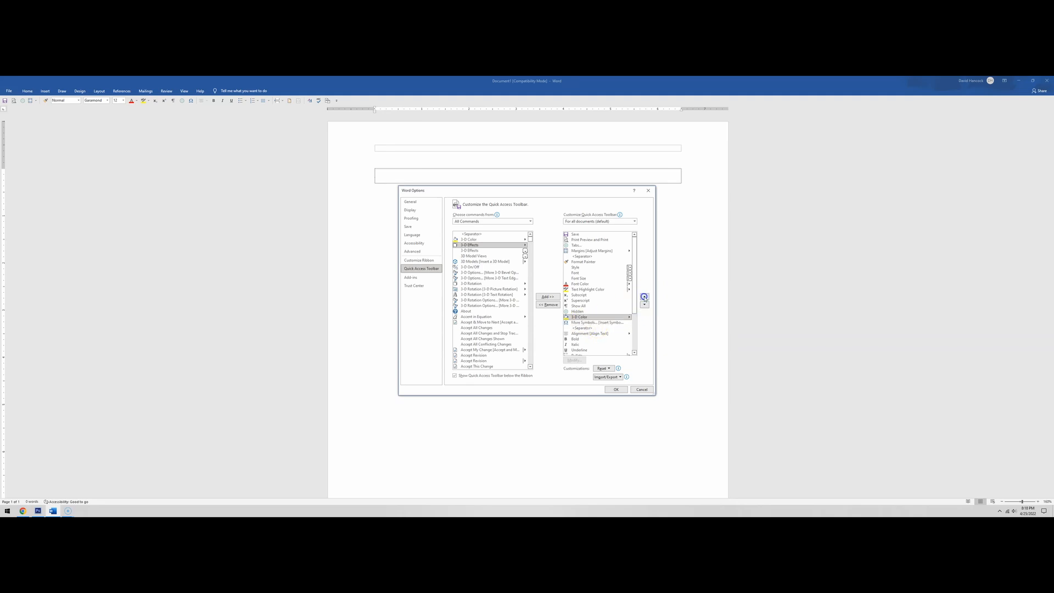
pyautogui.click(644, 305)
pyautogui.click(644, 297)
pyautogui.click(644, 304)
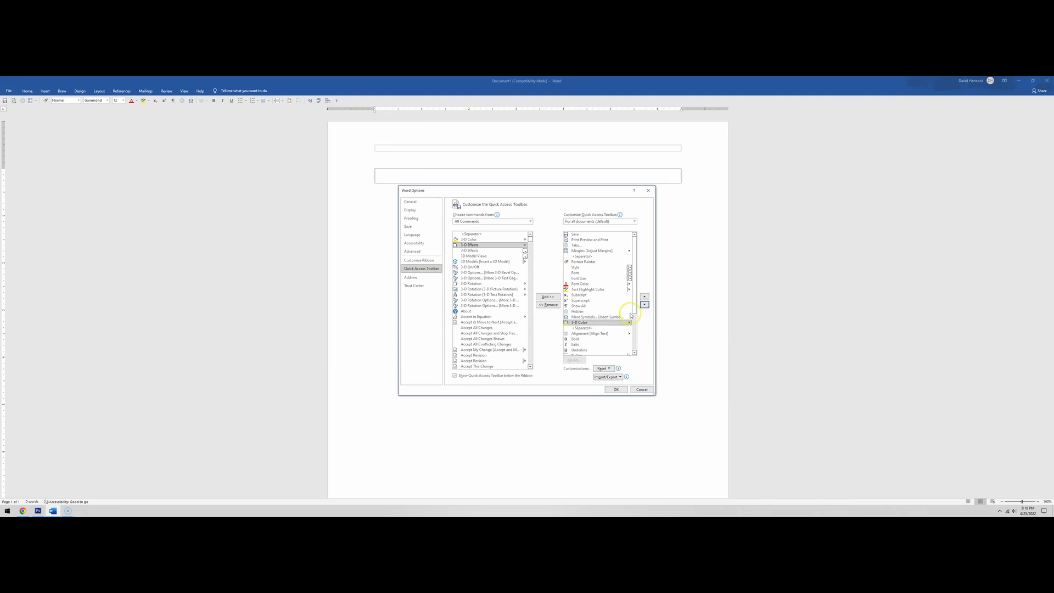
pyautogui.moveTo(576, 322)
pyautogui.mouseDown()
pyautogui.moveTo(588, 312)
pyautogui.moveTo(583, 330)
pyautogui.mouseUp()
pyautogui.click(645, 304)
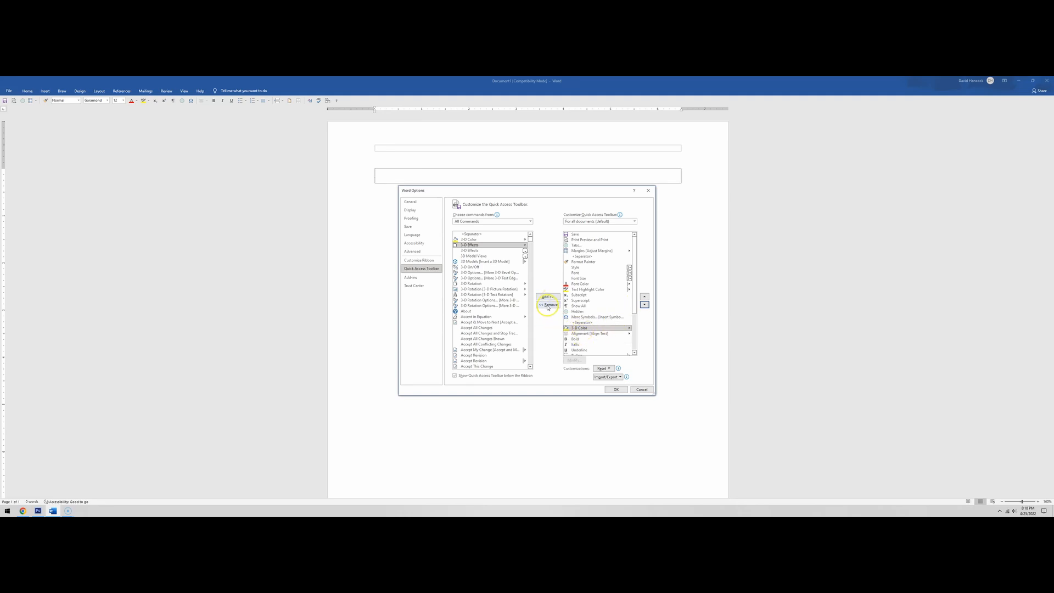
pyautogui.click(547, 306)
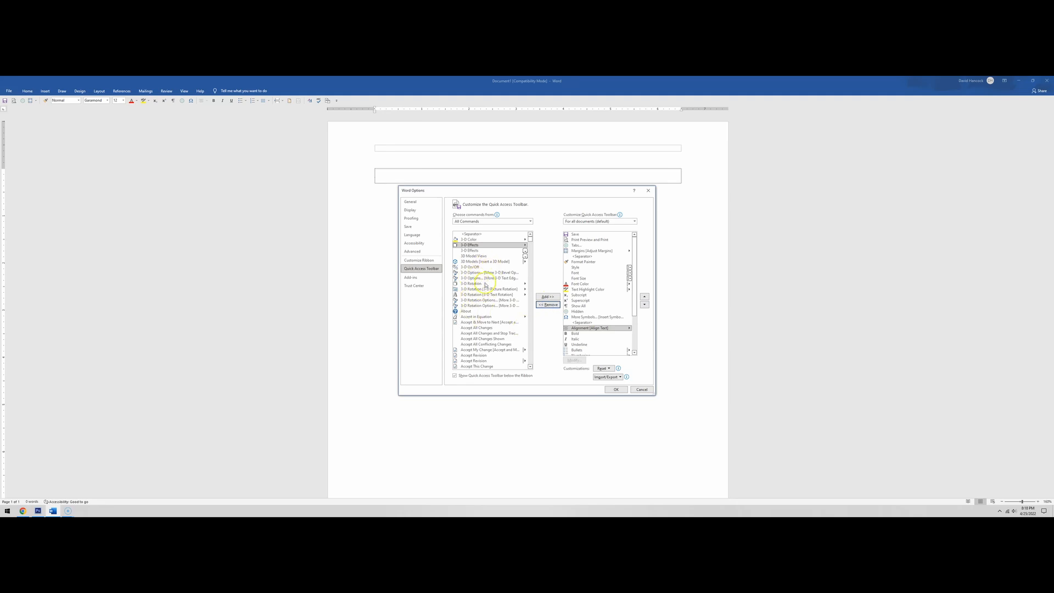
# Step: Jump to the commands starting with F in the All Commands list and look through them to the font commands
pyautogui.scroll(-4, 485, 285)
pyautogui.scroll(4, 485, 285)
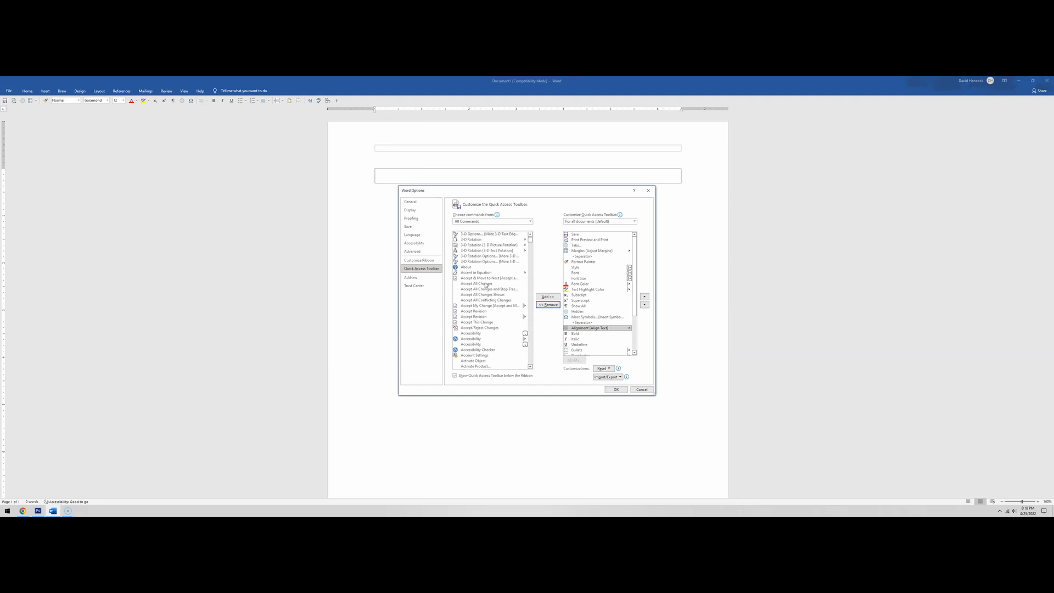
pyautogui.click(482, 290)
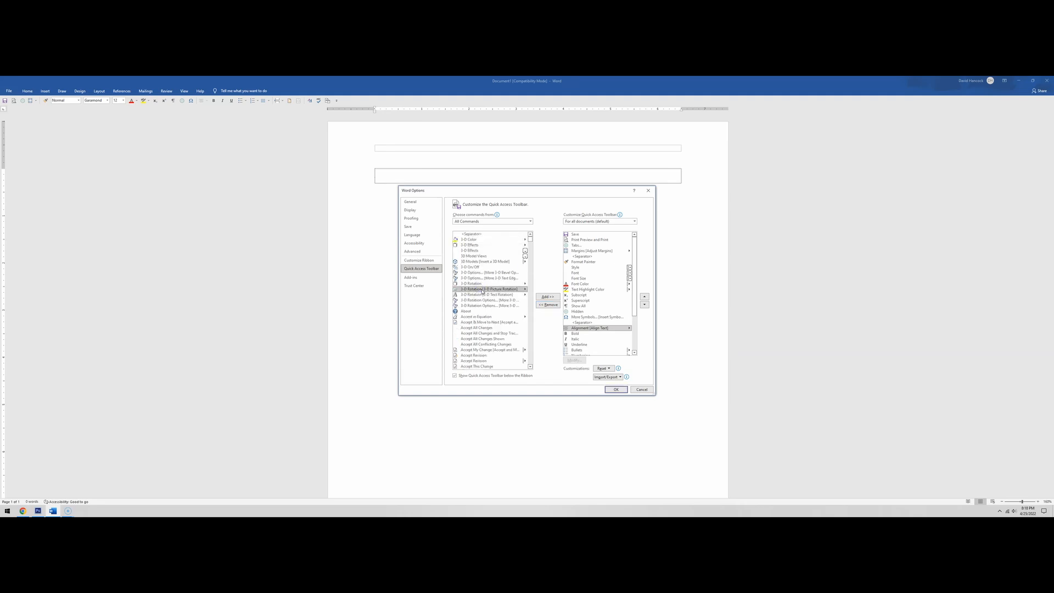
pyautogui.press('f')
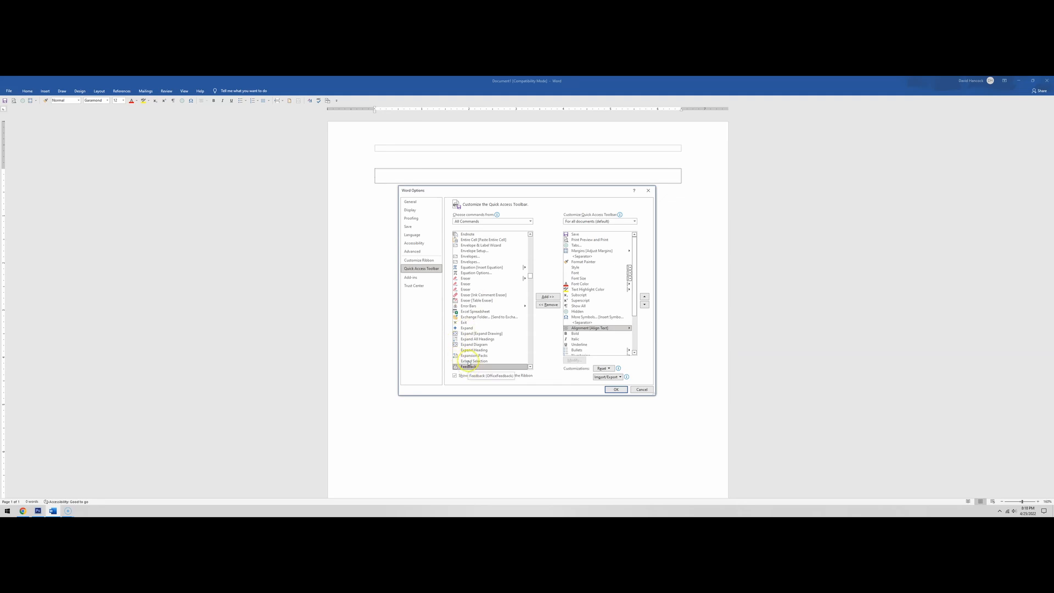
pyautogui.scroll(-2, 469, 366)
pyautogui.scroll(-8, 469, 321)
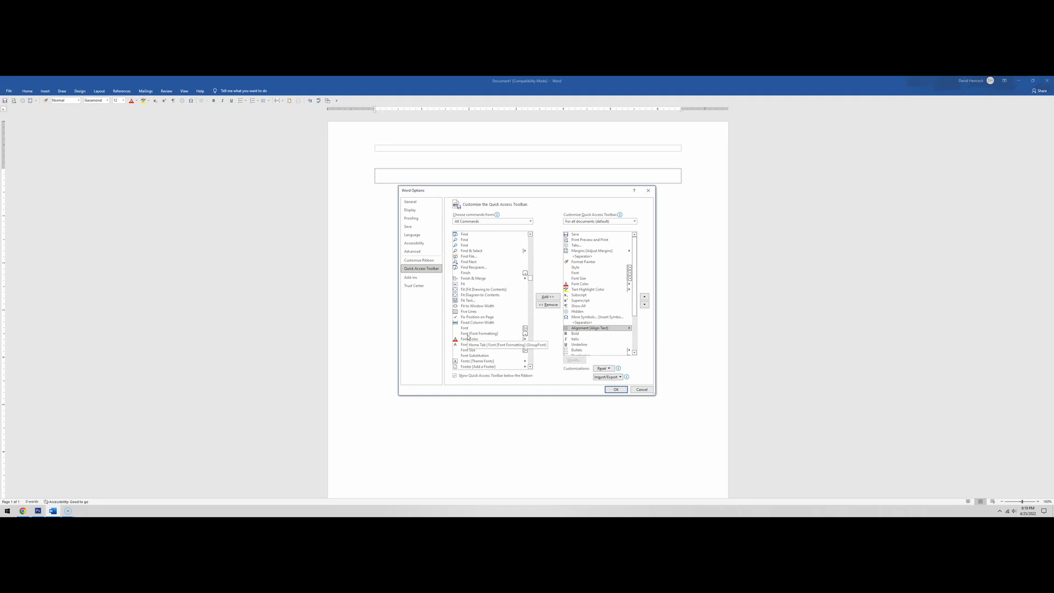
# Step: Jump to the commands starting with R in the All Commands list and go through them down to Rectangle
pyautogui.press('r')
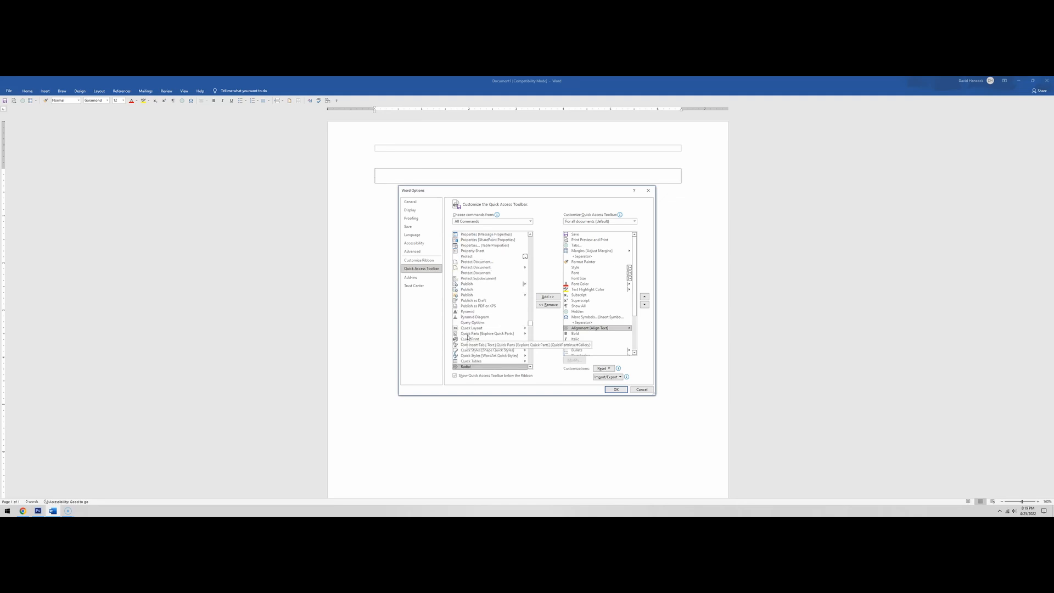
pyautogui.press('Down')
pyautogui.press('Down')
pyautogui.press('Down')
pyautogui.press('Down')
pyautogui.press('Down')
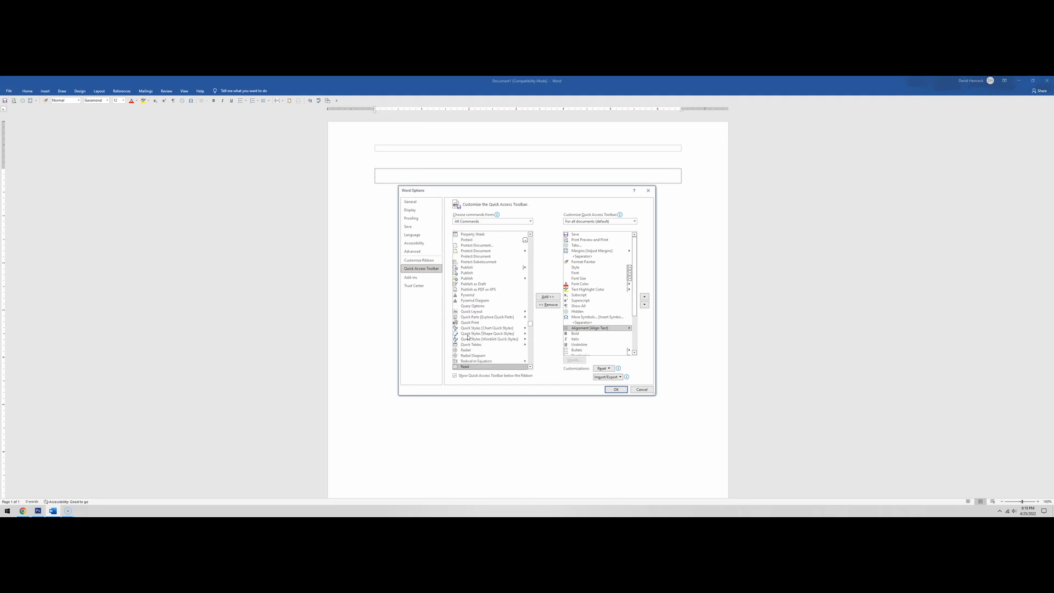
pyautogui.press('Down')
pyautogui.press('Down')
pyautogui.press('Down')
pyautogui.press('Down')
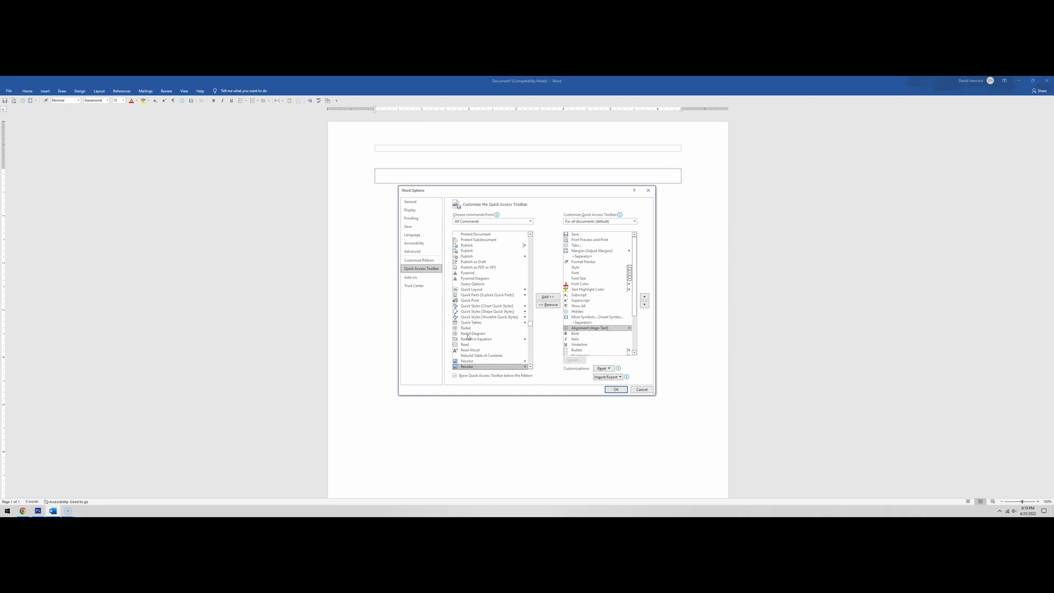
pyautogui.press('Down')
pyautogui.press('Down')
pyautogui.press('Down')
pyautogui.press('Down')
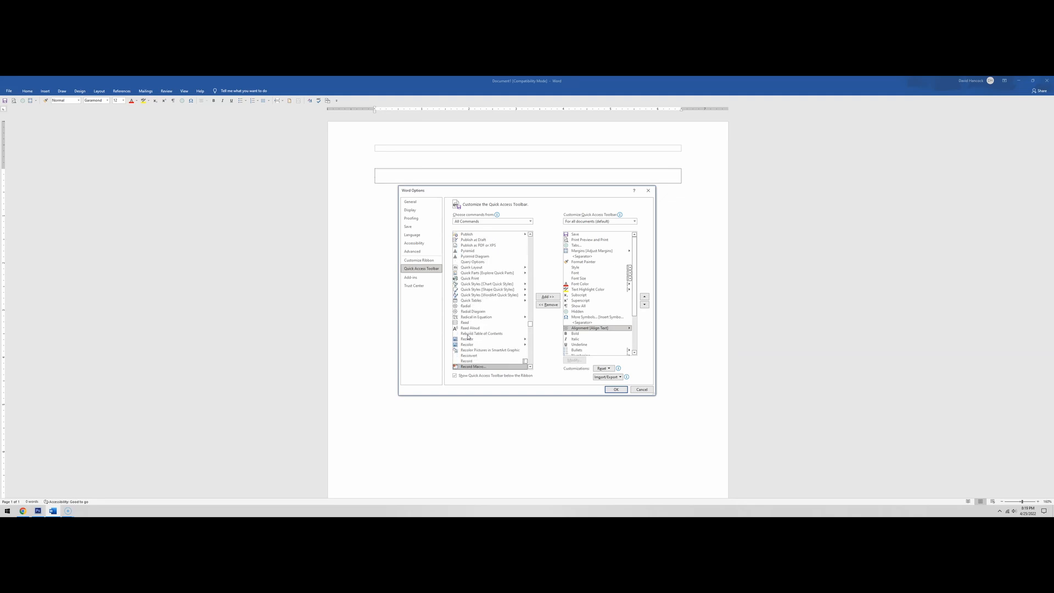
pyautogui.press('Down')
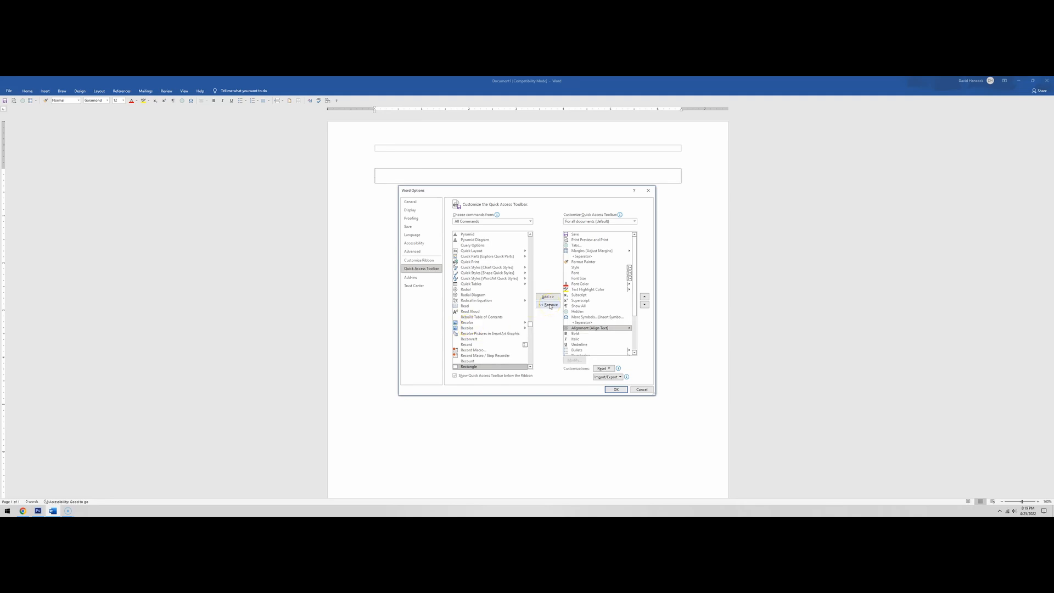
# Step: Add eight separators at the end of the Quick Access Toolbar list, directly after Number Format
pyautogui.moveTo(531, 325); pyautogui.dragTo(536, 235)
pyautogui.click(479, 234)
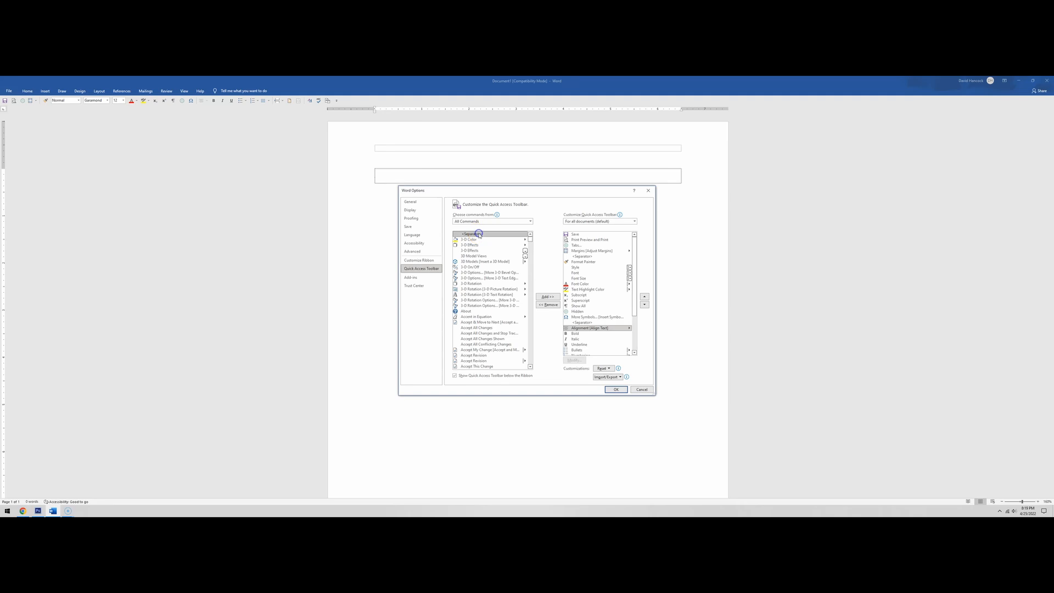
pyautogui.click(584, 327)
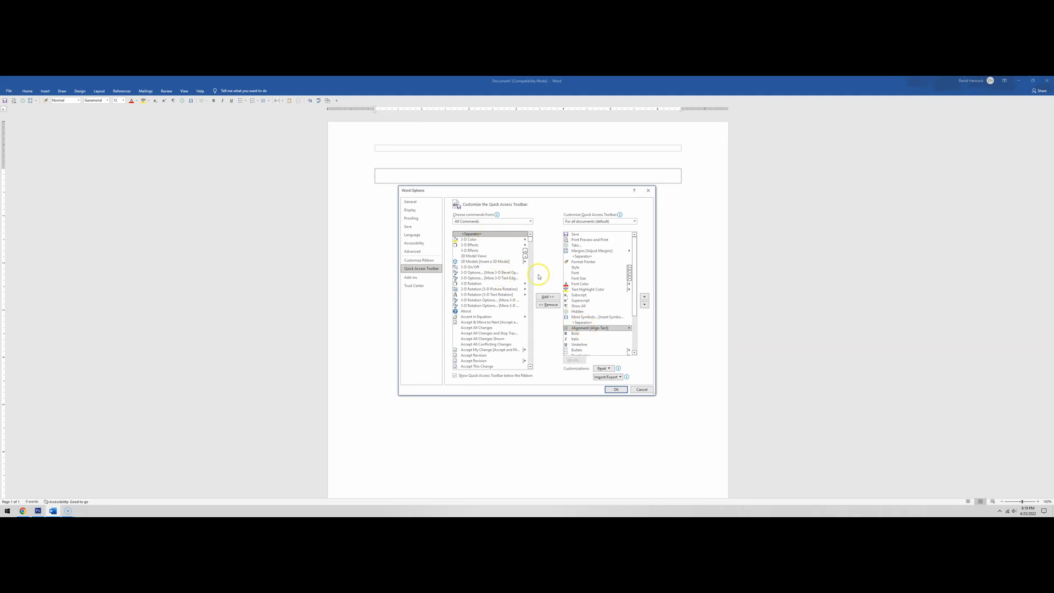
pyautogui.scroll(-5, 596, 305)
pyautogui.moveTo(634, 289); pyautogui.dragTo(635, 318)
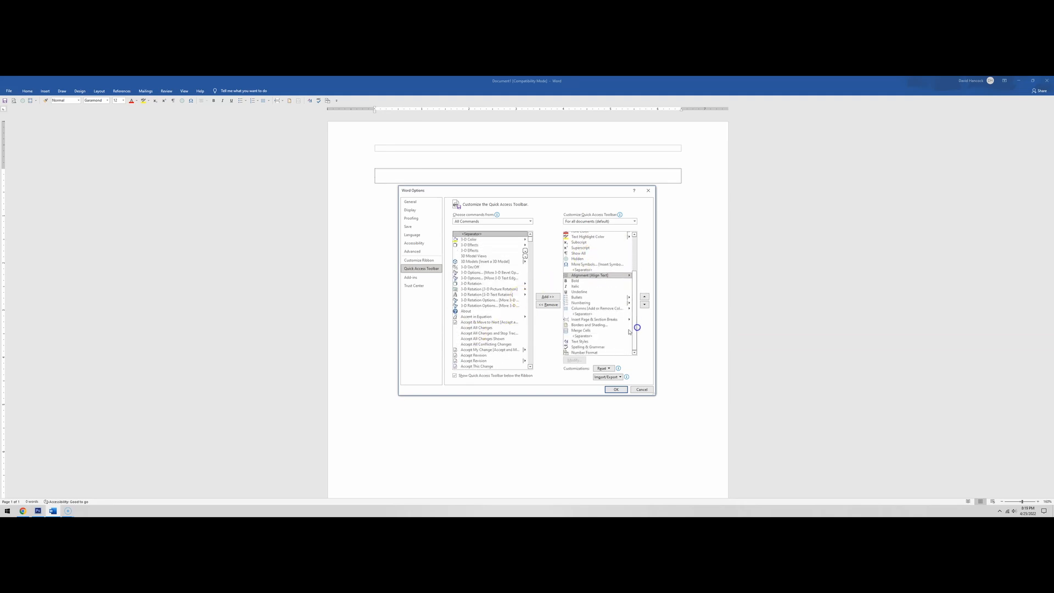
pyautogui.click(604, 350)
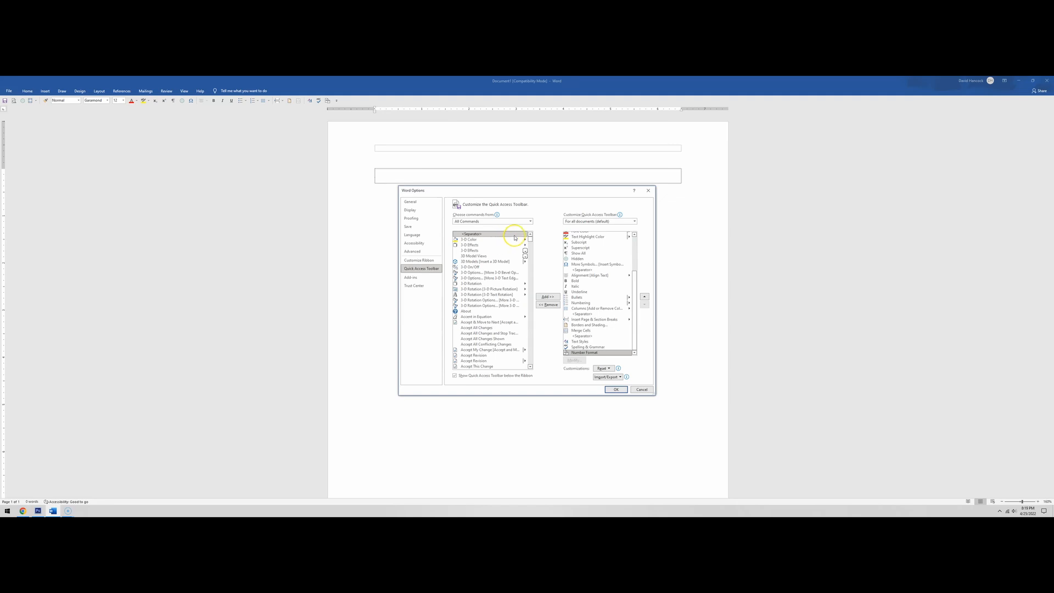
pyautogui.click(549, 297)
pyautogui.click(550, 298)
pyautogui.click(549, 298)
pyautogui.click(550, 297)
pyautogui.click(550, 297)
pyautogui.click(549, 298)
pyautogui.click(549, 298)
pyautogui.click(549, 298)
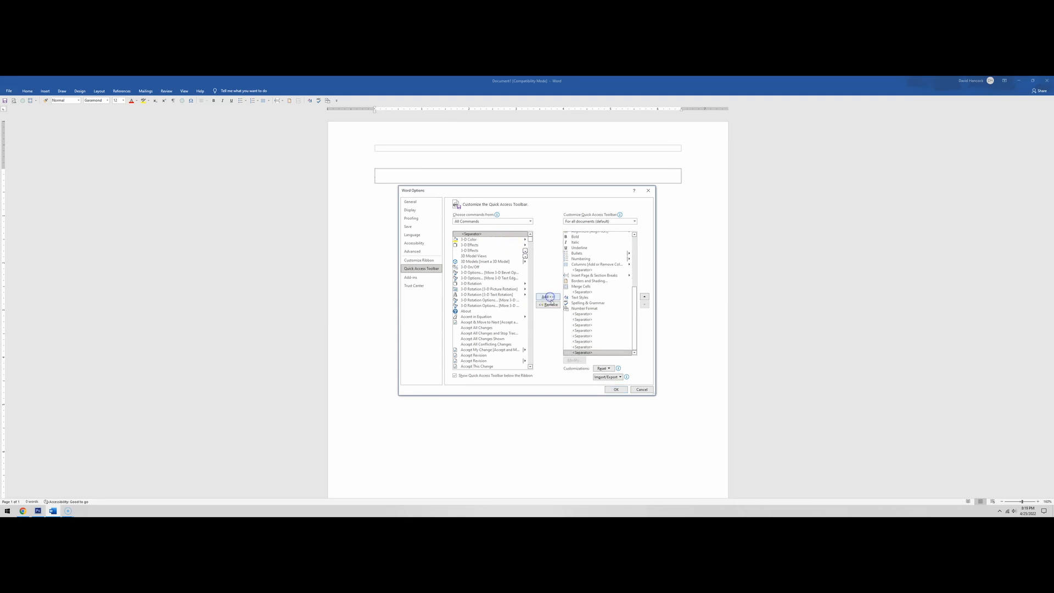
# Step: Select one of the separators below Number Format and move it up and down within the toolbar list
pyautogui.click(585, 320)
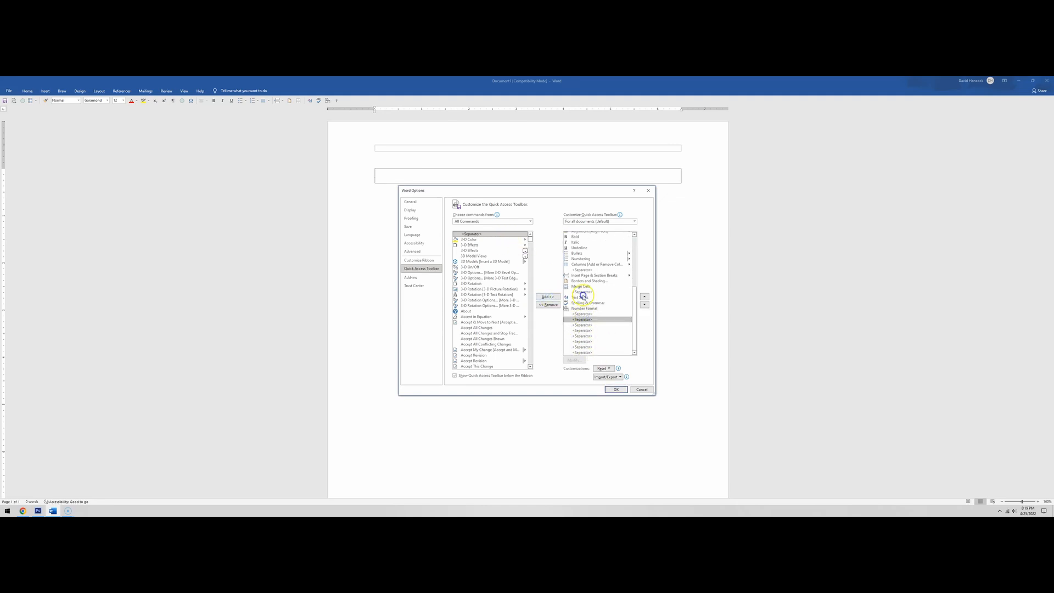
pyautogui.click(580, 341)
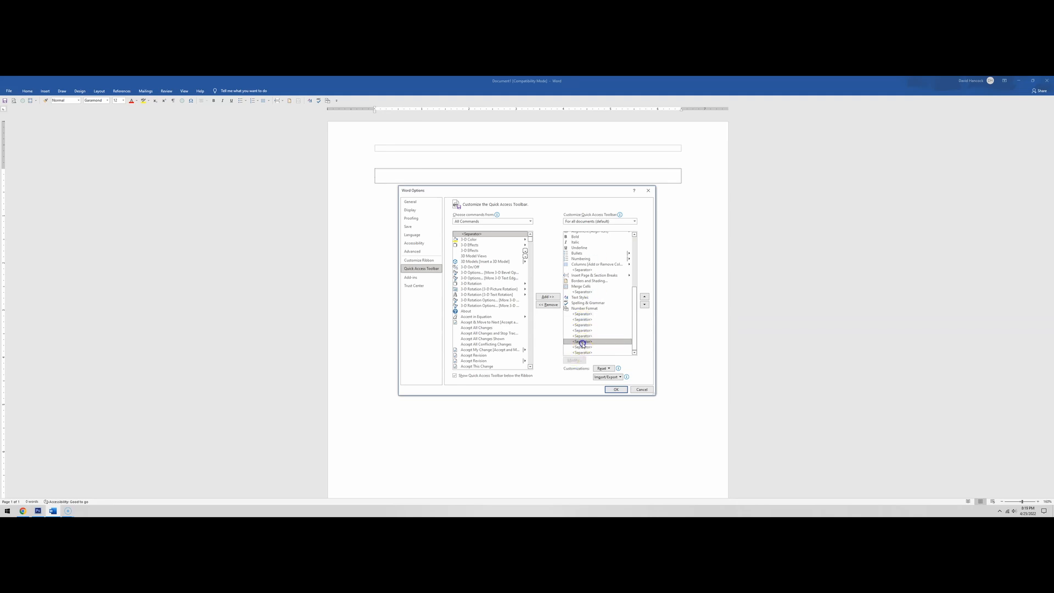
pyautogui.click(583, 336)
pyautogui.moveTo(644, 297); pyautogui.dragTo(645, 305)
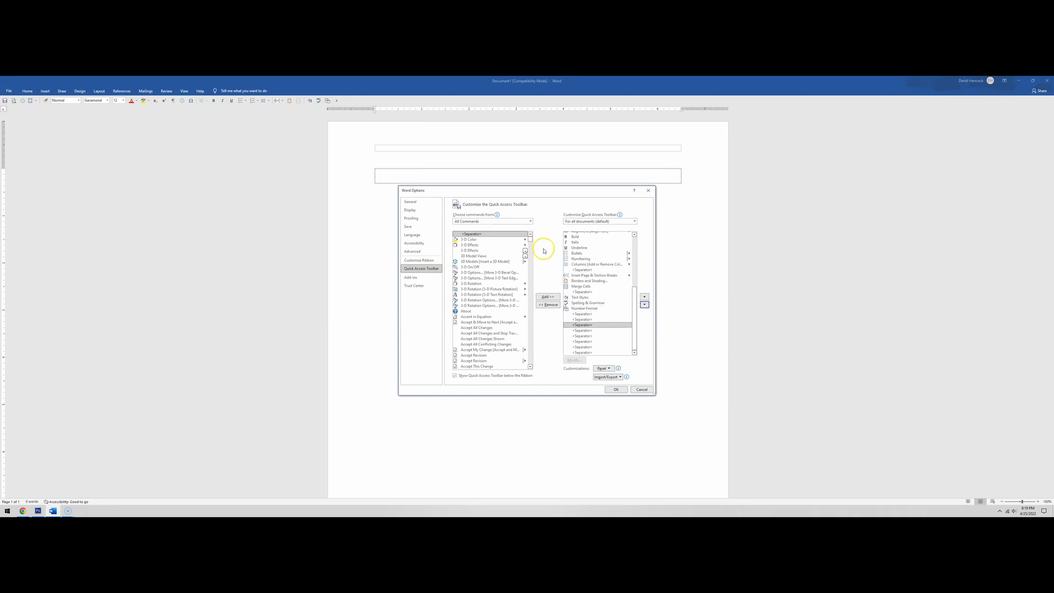
# Step: Browse the All Commands list down to the commands starting with D, and close the options discarding the toolbar changes
pyautogui.moveTo(530, 239); pyautogui.dragTo(531, 256)
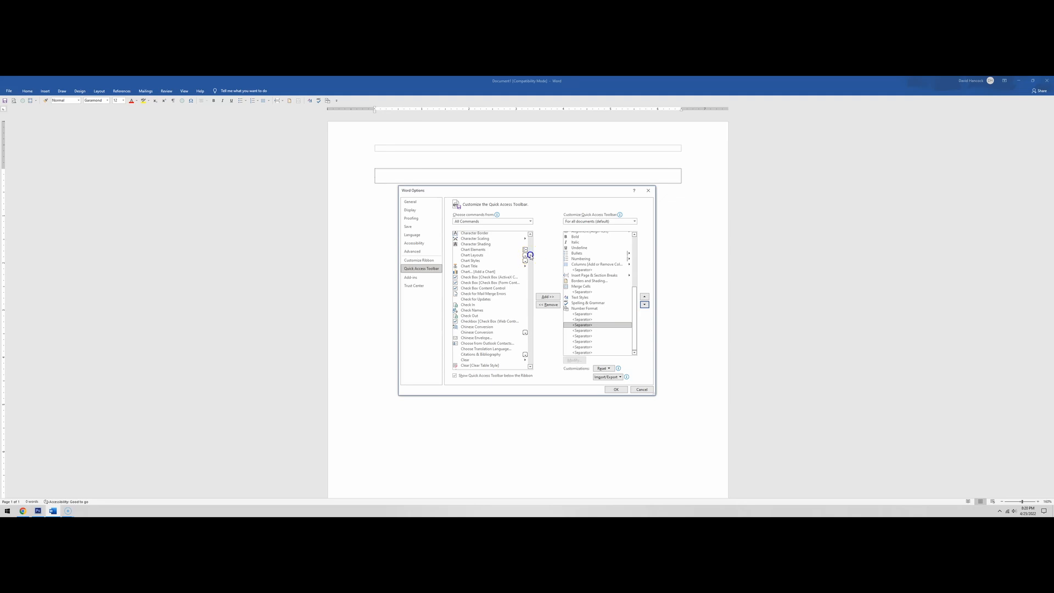
pyautogui.moveTo(530, 256); pyautogui.dragTo(531, 264)
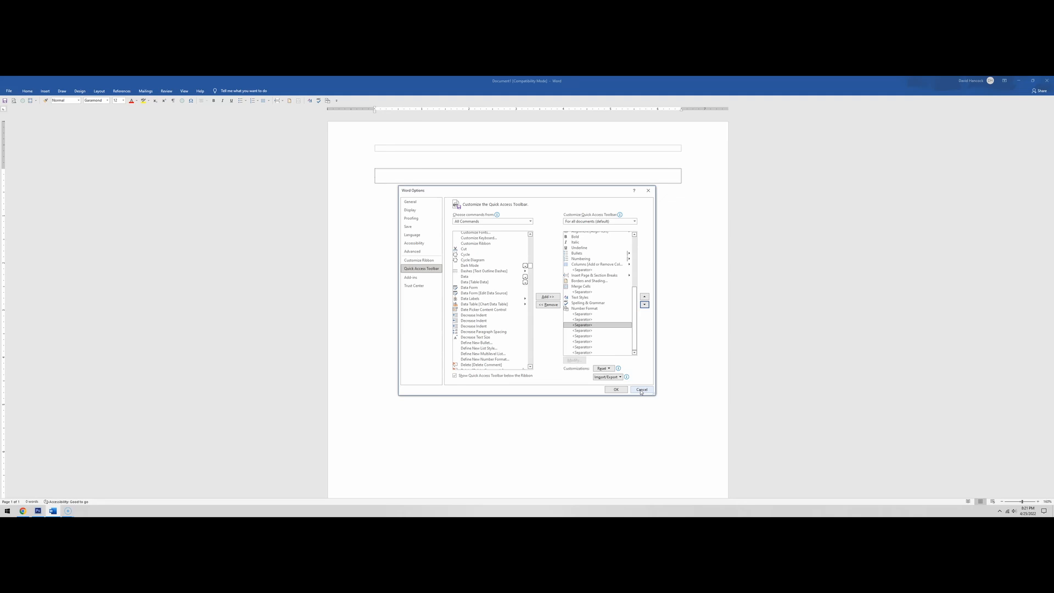
pyautogui.click(641, 391)
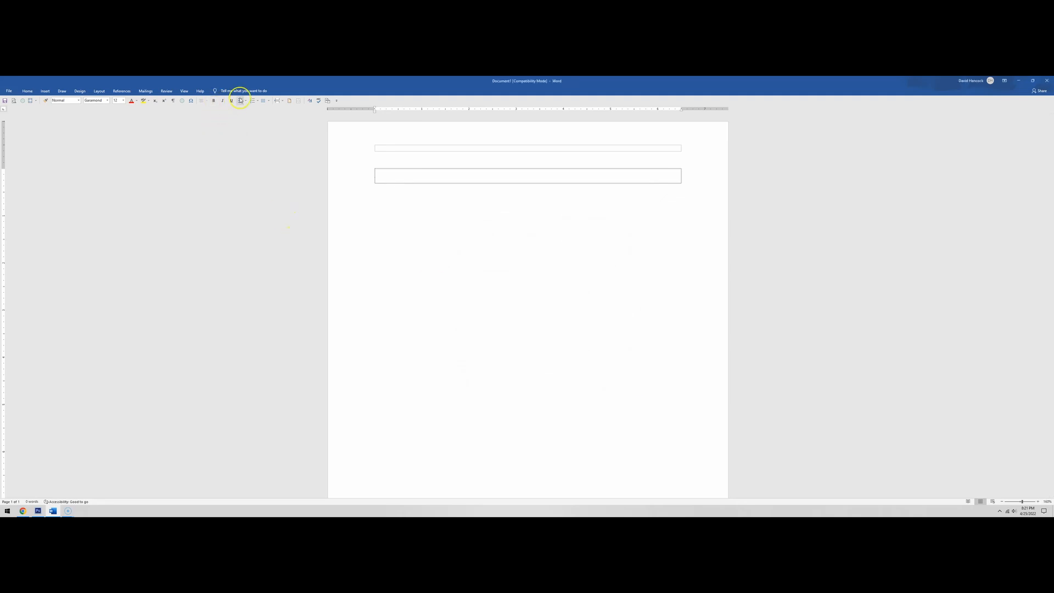
# Step: Keep the ribbon permanently expanded above the Quick Access Toolbar and look through its View, References, Draw and Insert commands
pyautogui.click(183, 91)
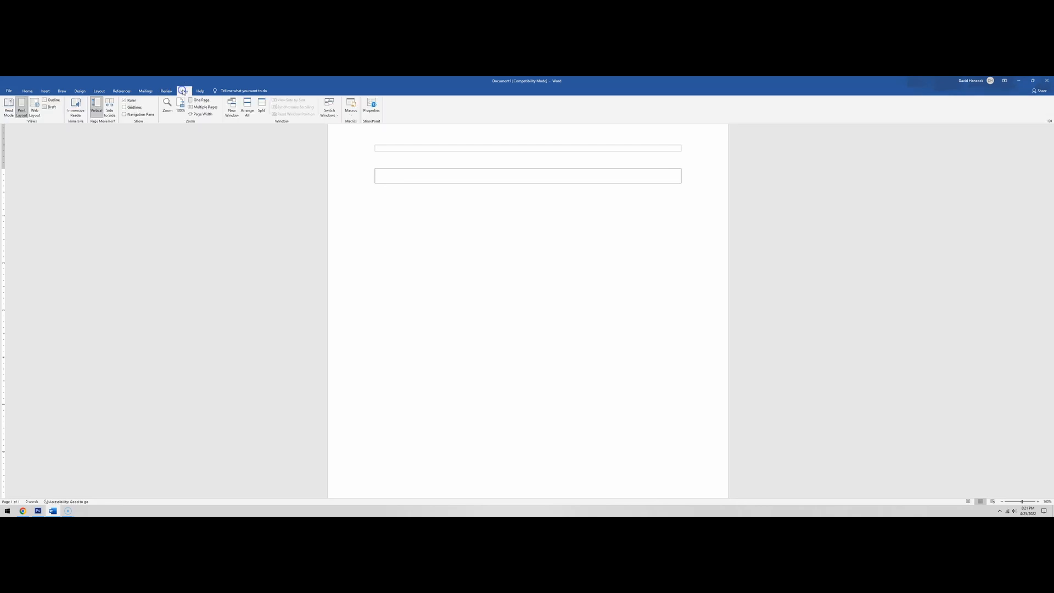
pyautogui.click(1050, 123)
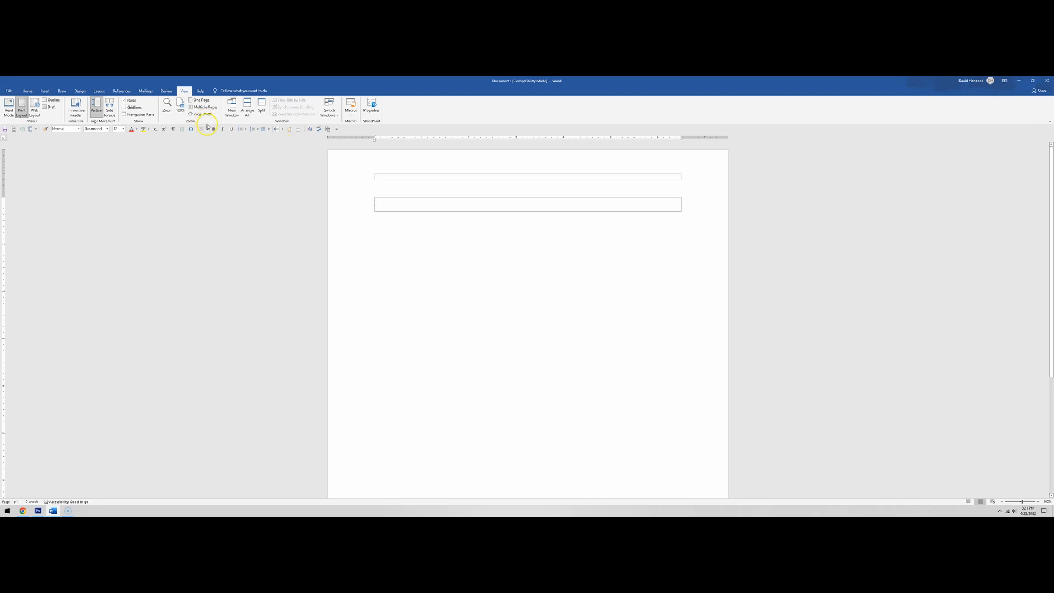
pyautogui.click(122, 91)
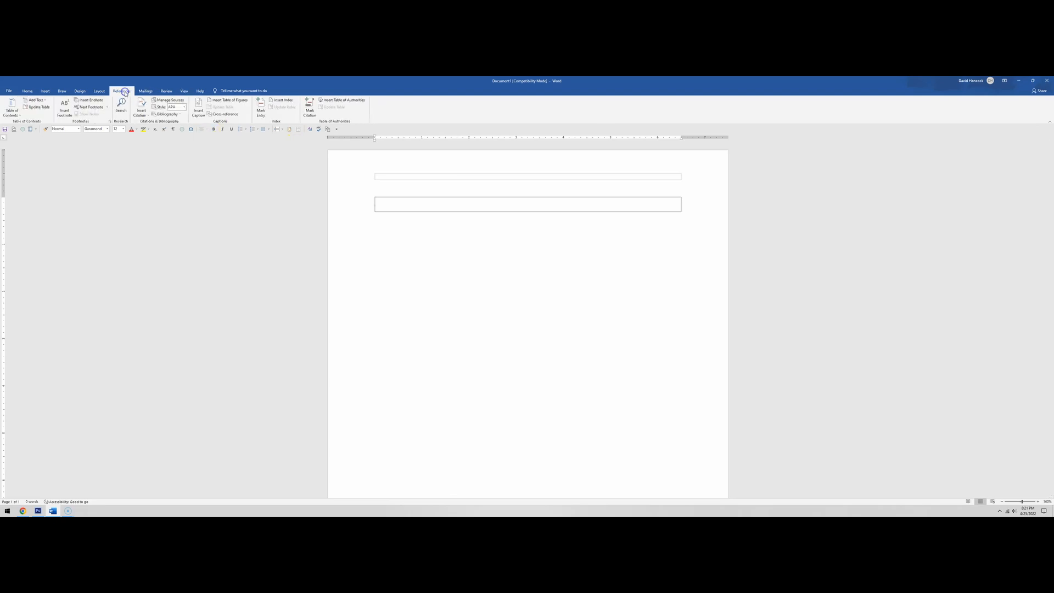
pyautogui.click(59, 93)
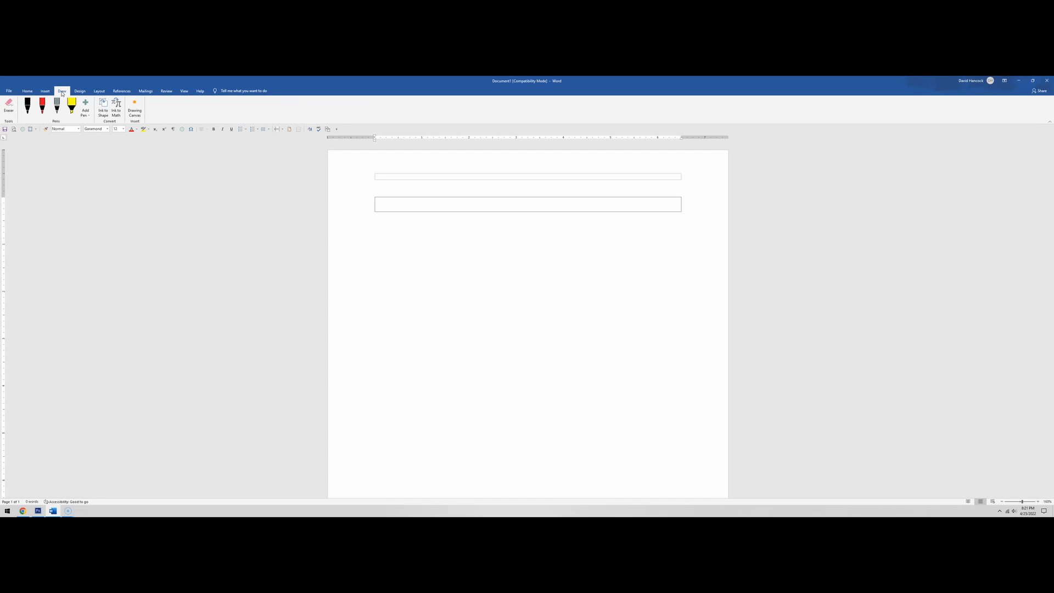
pyautogui.click(45, 92)
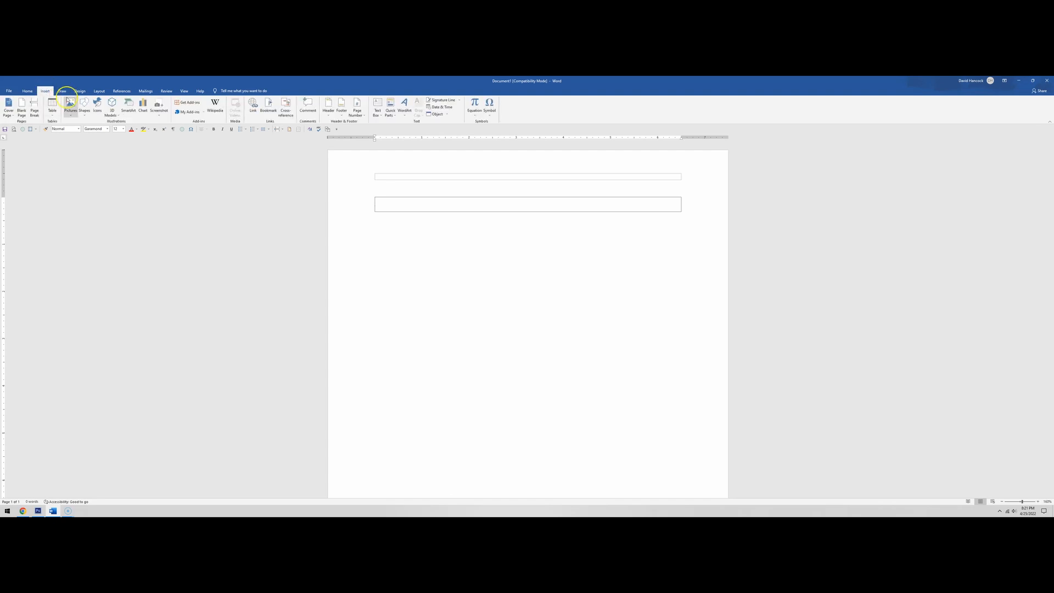
pyautogui.click(144, 130)
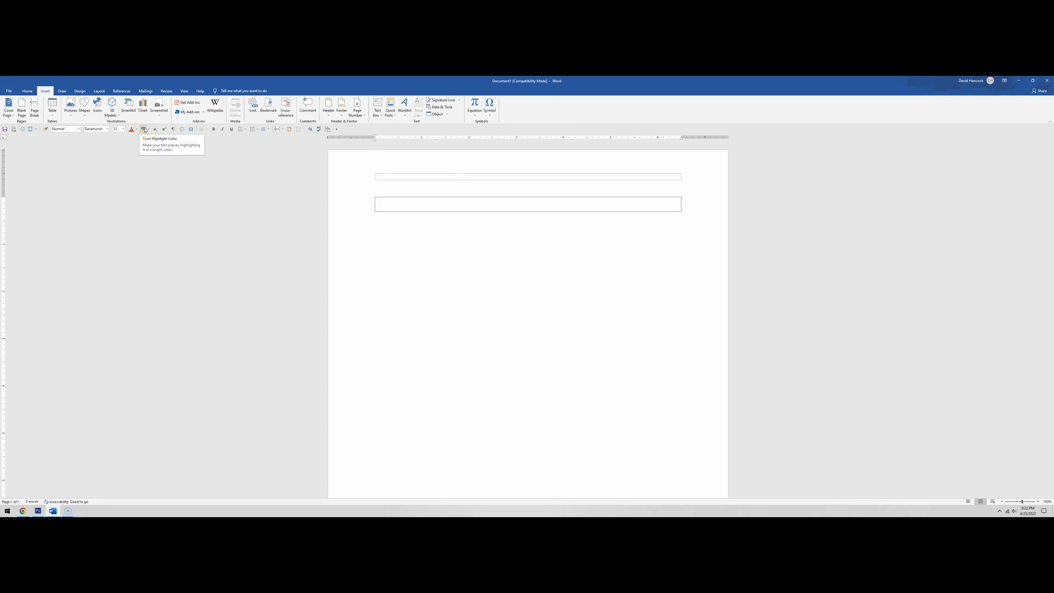
# Step: Open the full customization options of the Quick Access Toolbar to review its command lists, and close them without changes
pyautogui.click(336, 130)
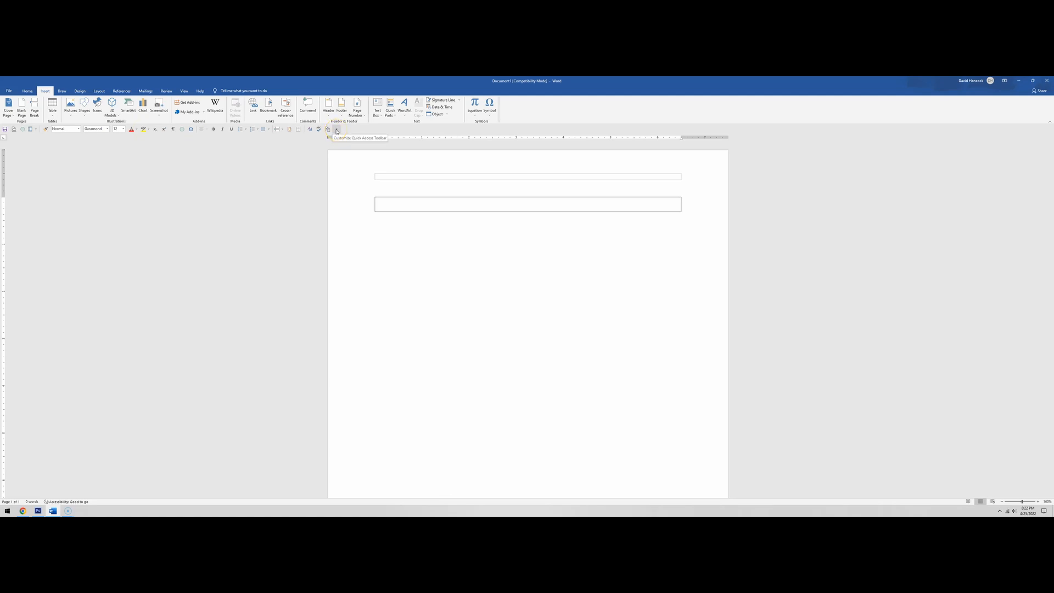
pyautogui.click(336, 130)
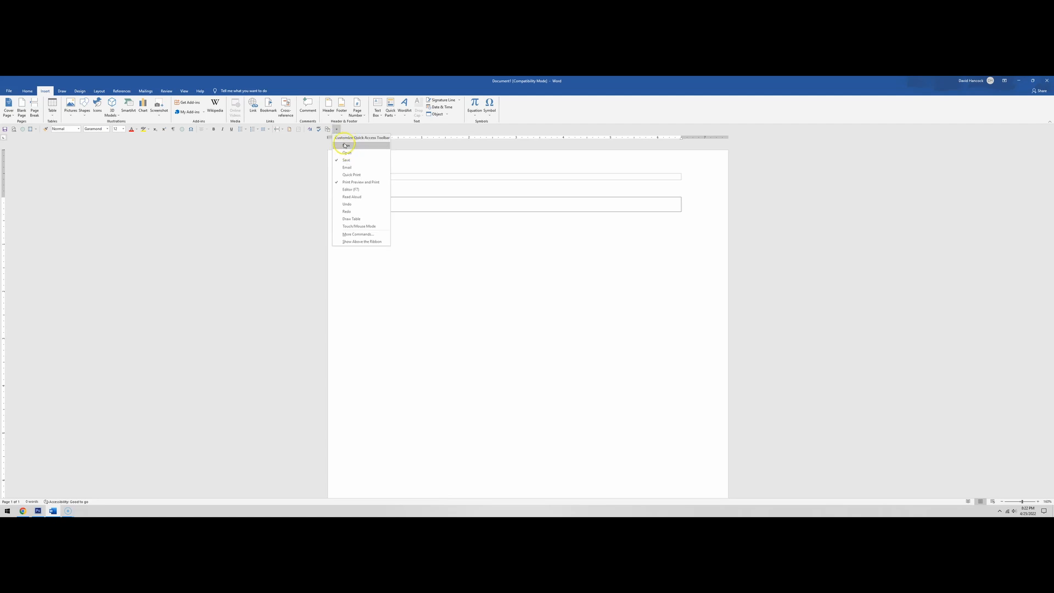
pyautogui.click(343, 235)
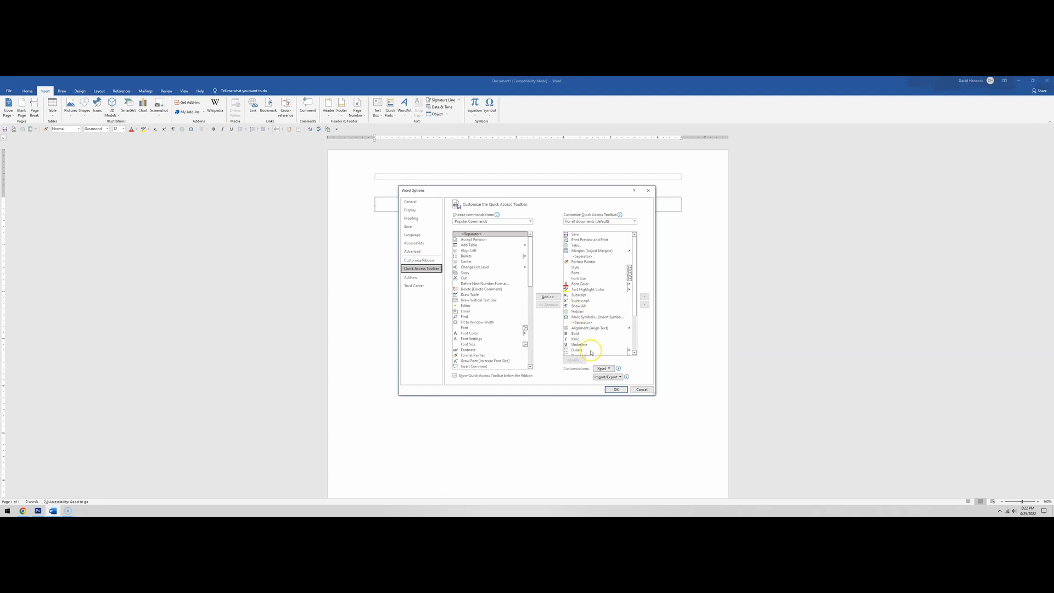
pyautogui.click(642, 389)
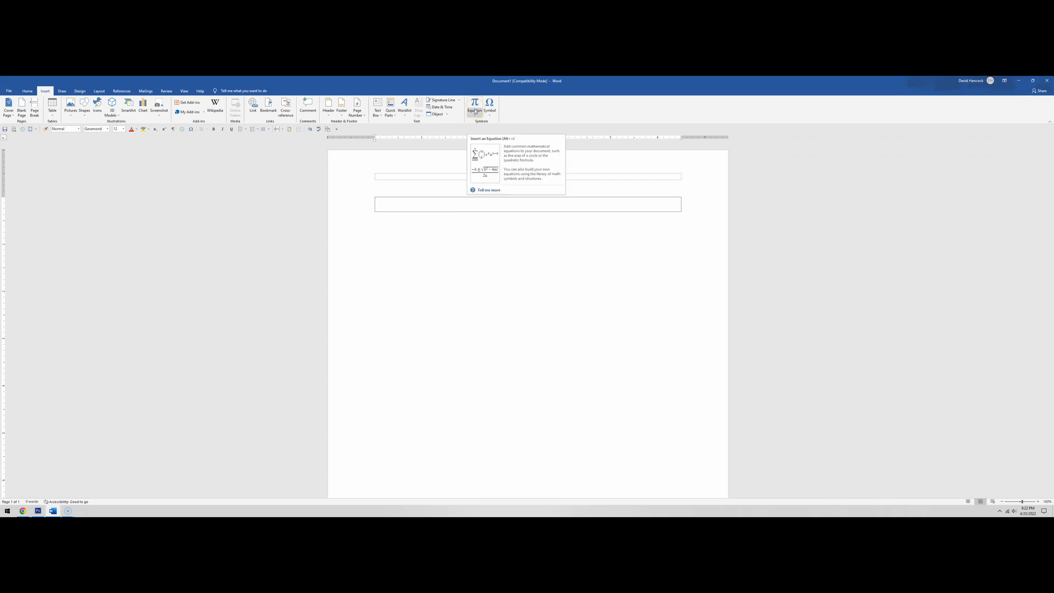
# Step: Reopen the Quick Access Toolbar customization options and list All Commands as the command source
pyautogui.click(336, 129)
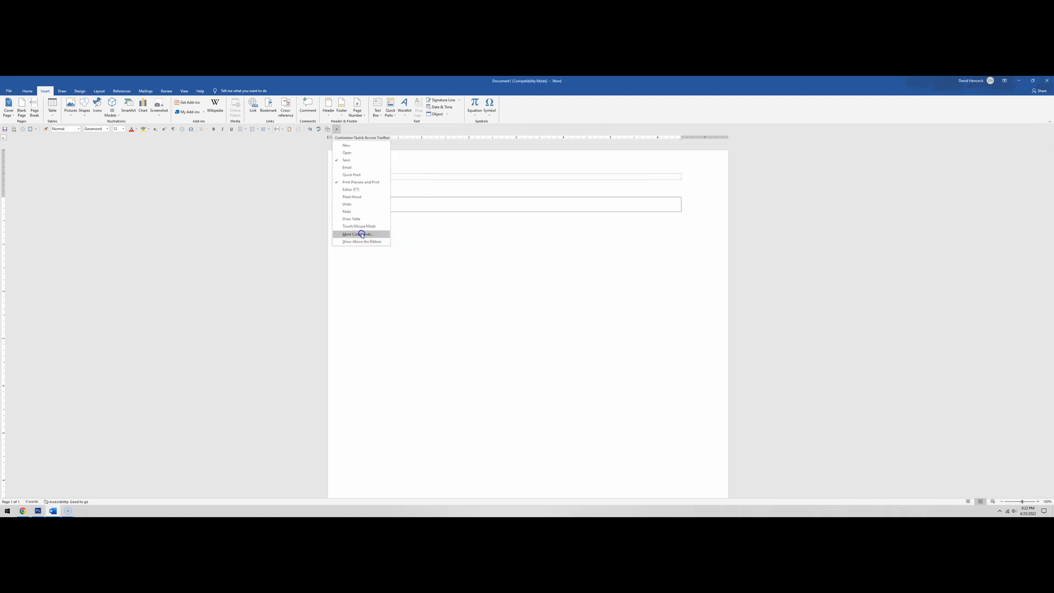
pyautogui.click(362, 235)
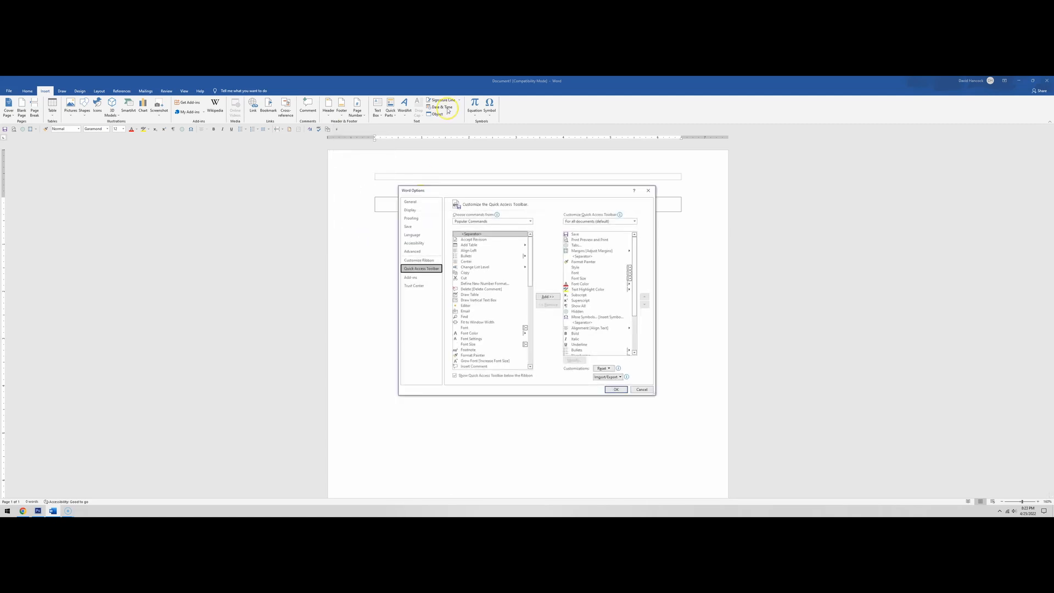
pyautogui.click(473, 221)
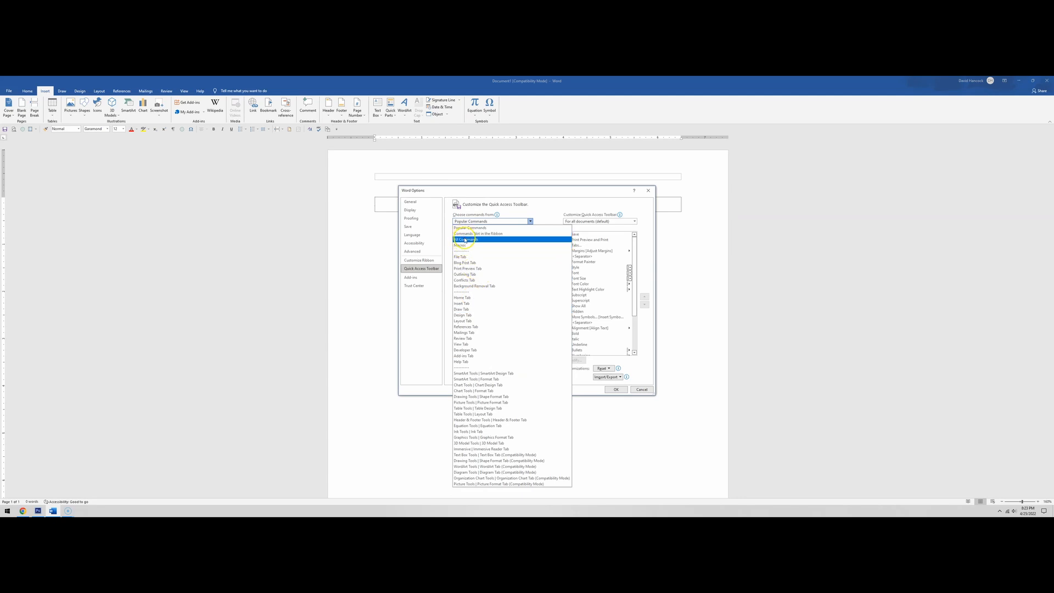
pyautogui.click(464, 240)
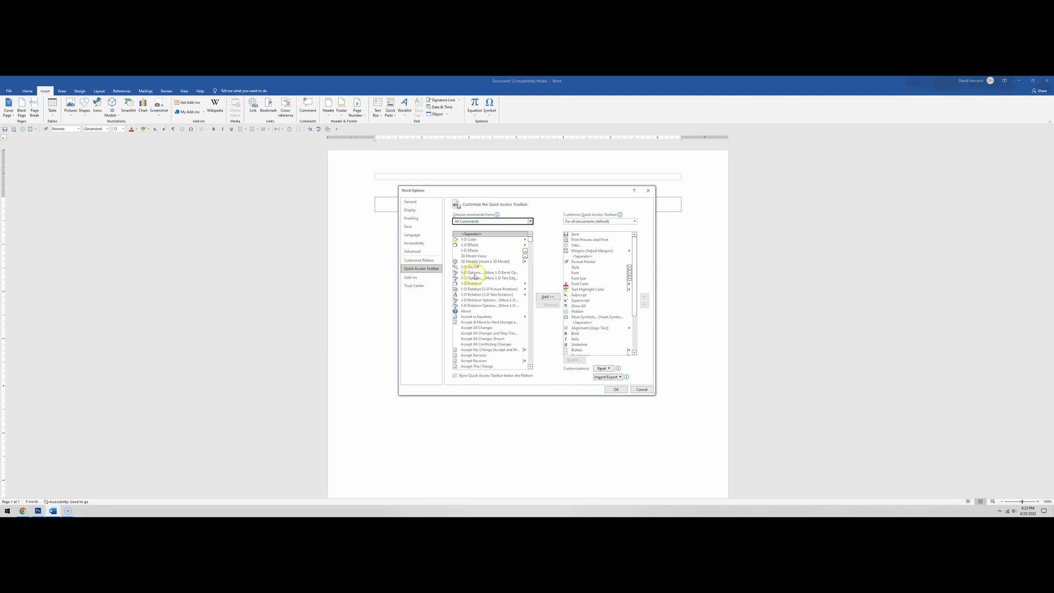
# Step: Jump to the commands starting with I in the All Commands list and browse through the Insert entries
pyautogui.click(473, 273)
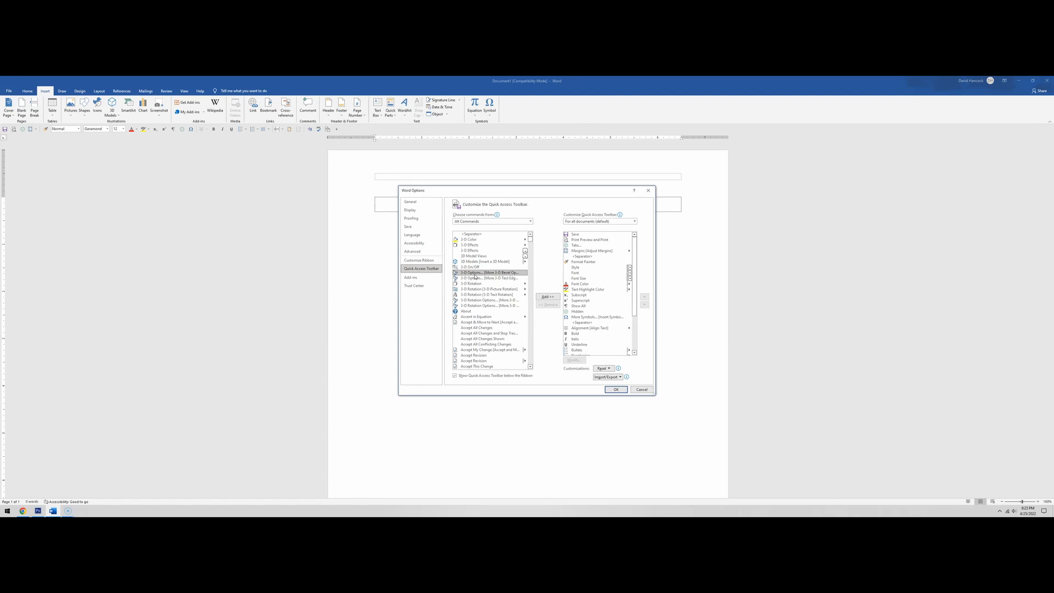
pyautogui.press('i')
pyautogui.scroll(-5, 480, 334)
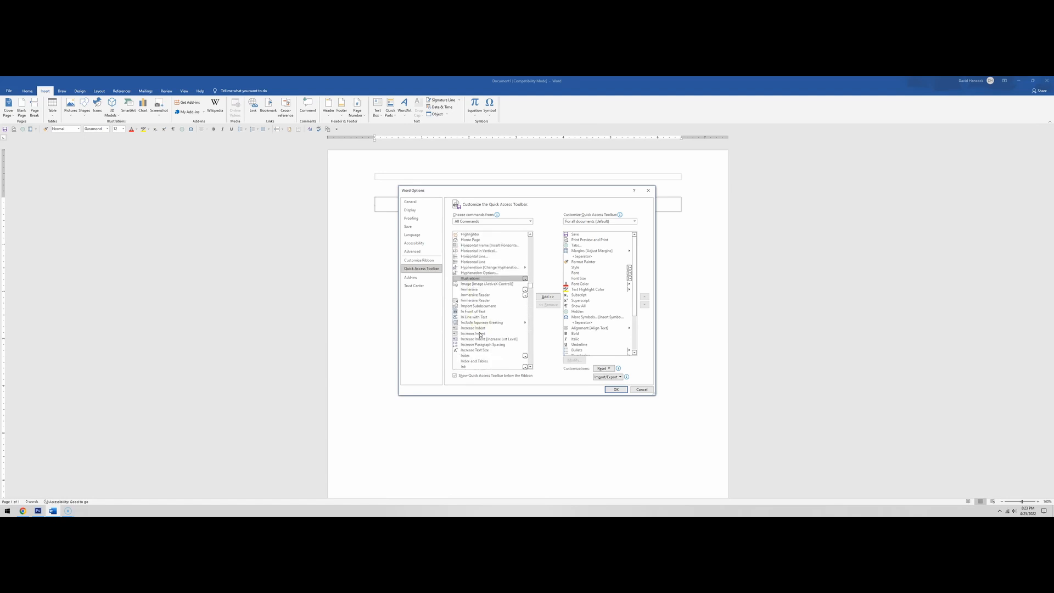
pyautogui.scroll(-5, 480, 334)
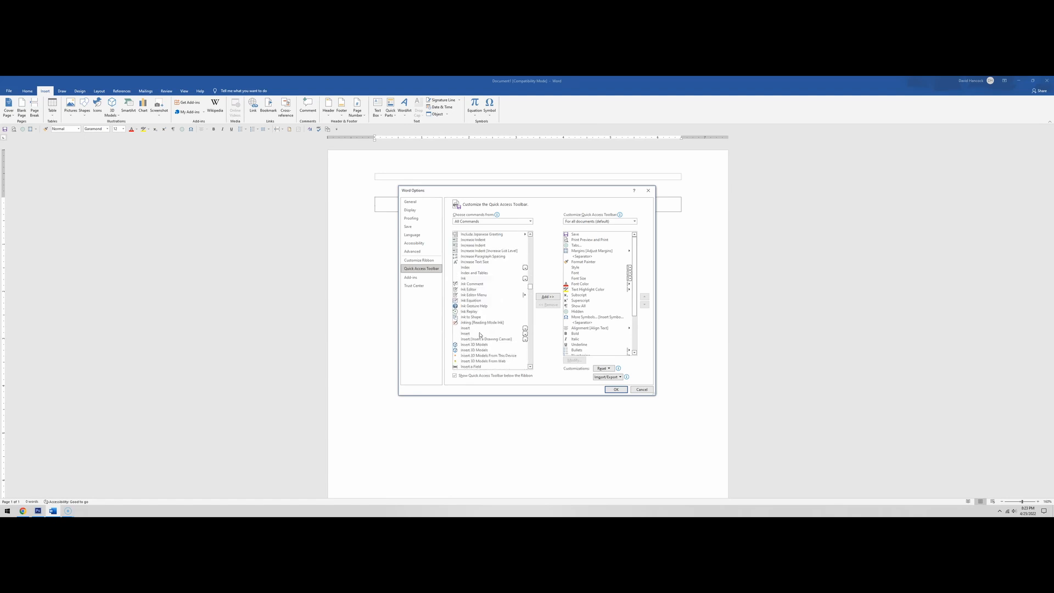
pyautogui.scroll(-1, 479, 334)
pyautogui.scroll(-1, 474, 356)
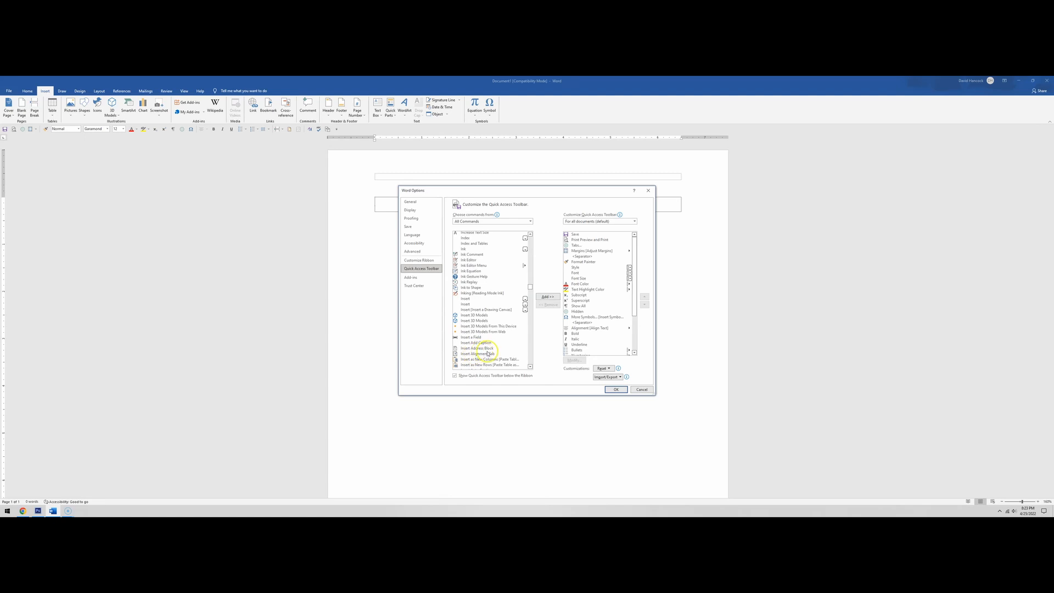
pyautogui.scroll(-1, 477, 349)
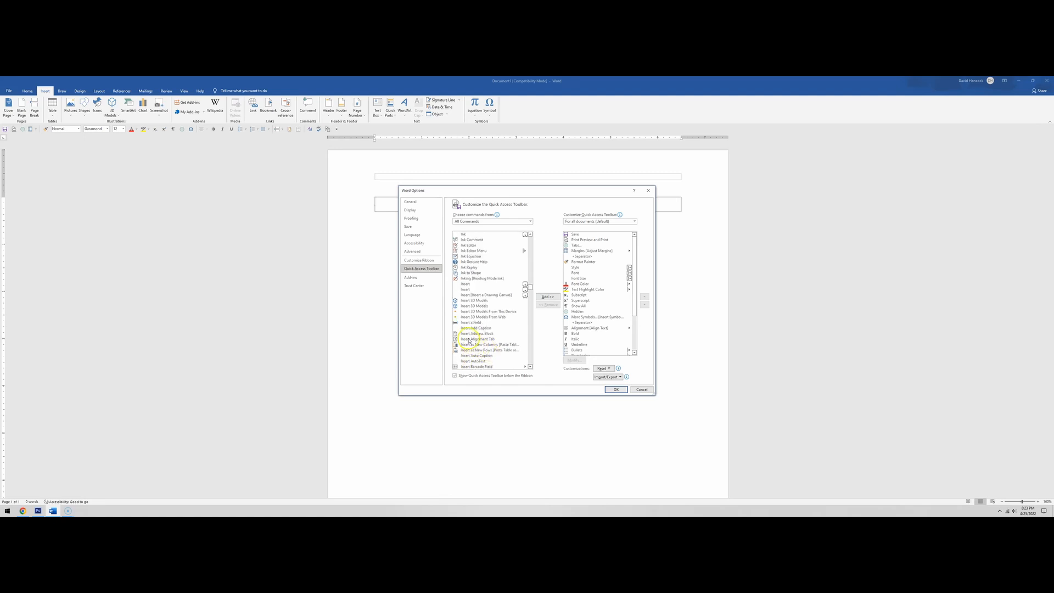
# Step: Look through the commands starting with E in the All Commands list and select Equation [Insert Equation] to check its ribbon location
pyautogui.click(471, 246)
pyautogui.scroll(20, 478, 297)
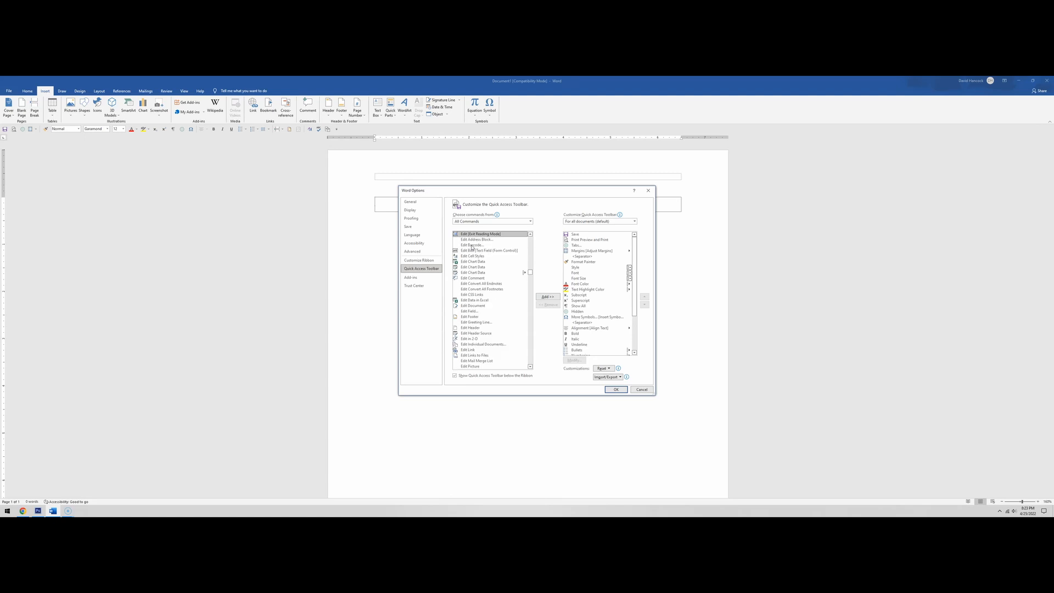
pyautogui.scroll(-4, 483, 311)
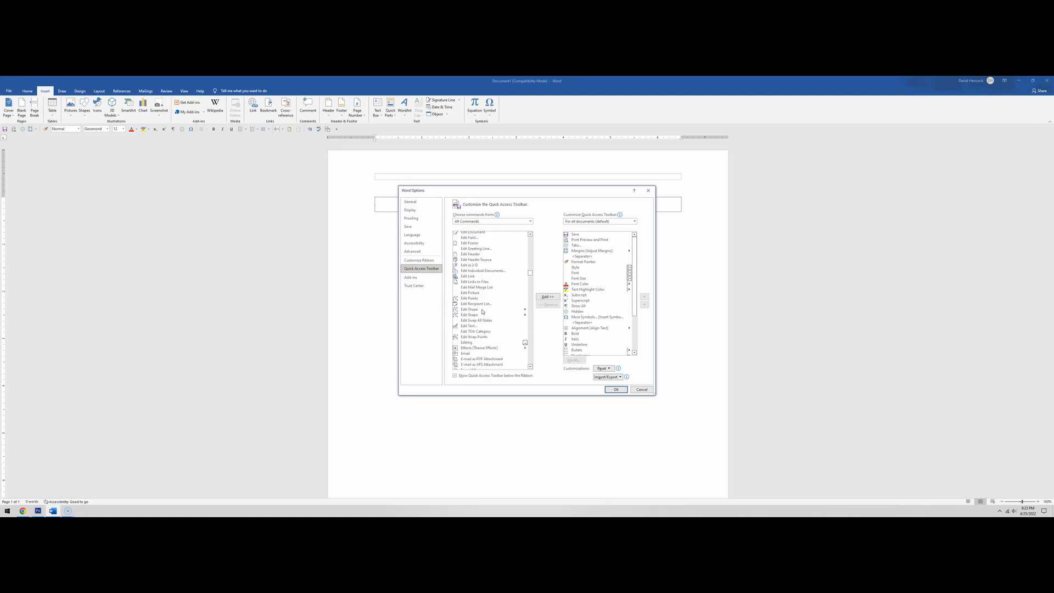
pyautogui.scroll(-5, 483, 311)
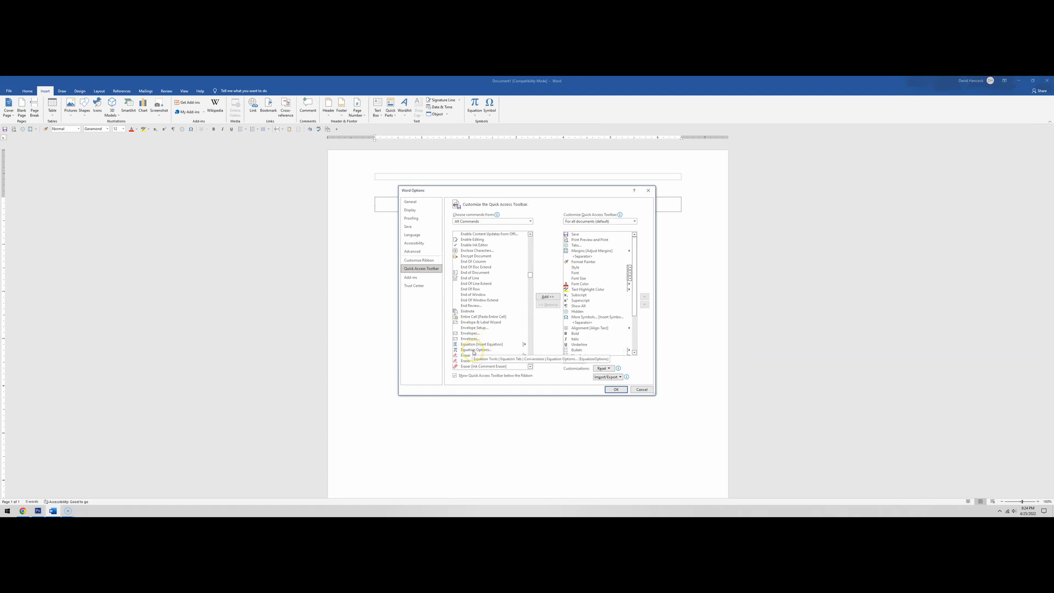
pyautogui.click(470, 345)
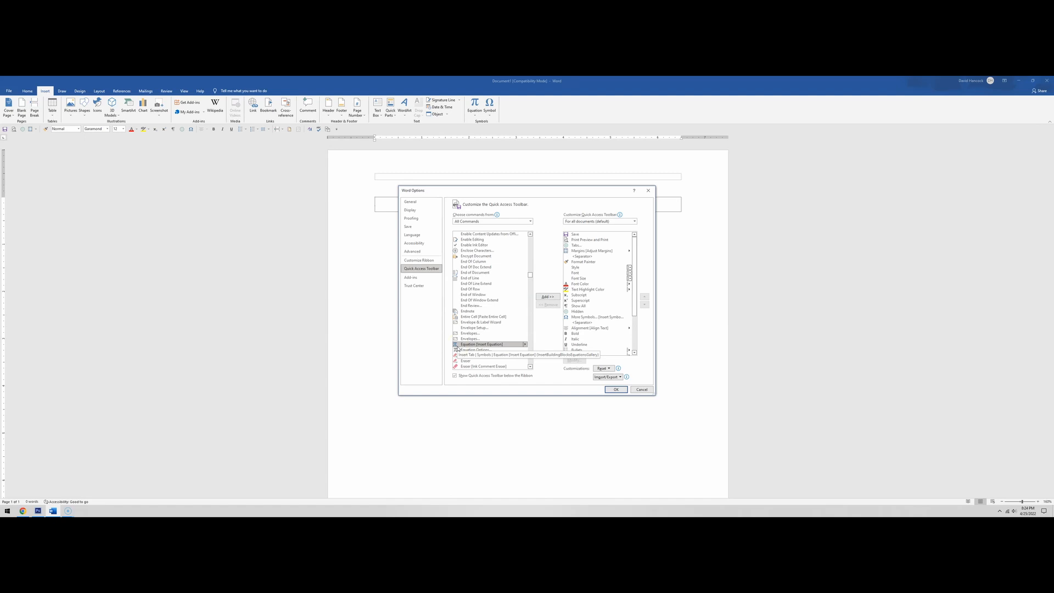
# Step: Close the Word options without saving changes and collapse the ribbon so only its tab names remain
pyautogui.click(640, 390)
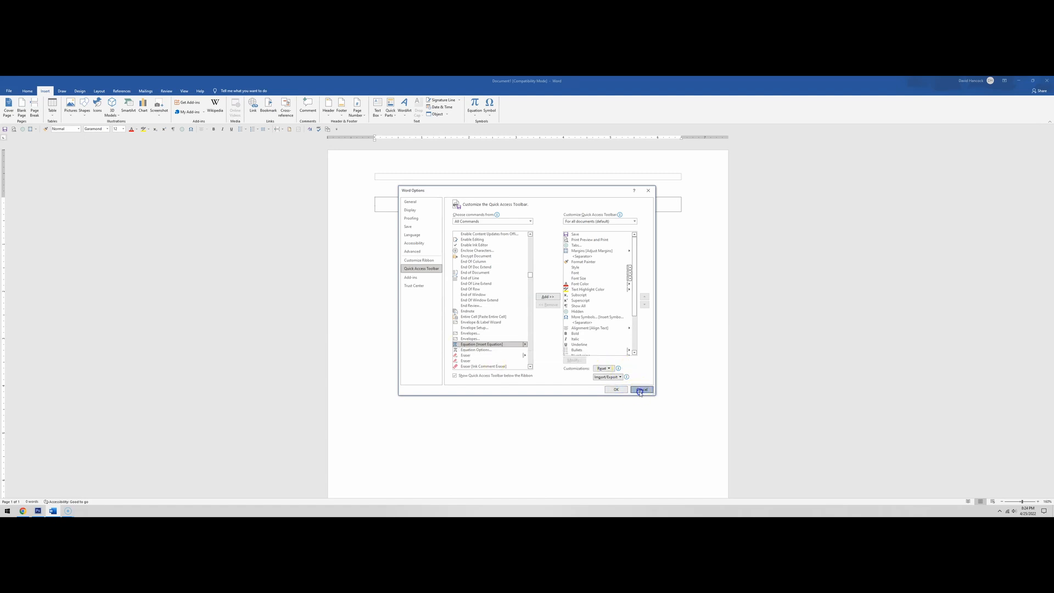
pyautogui.click(1051, 120)
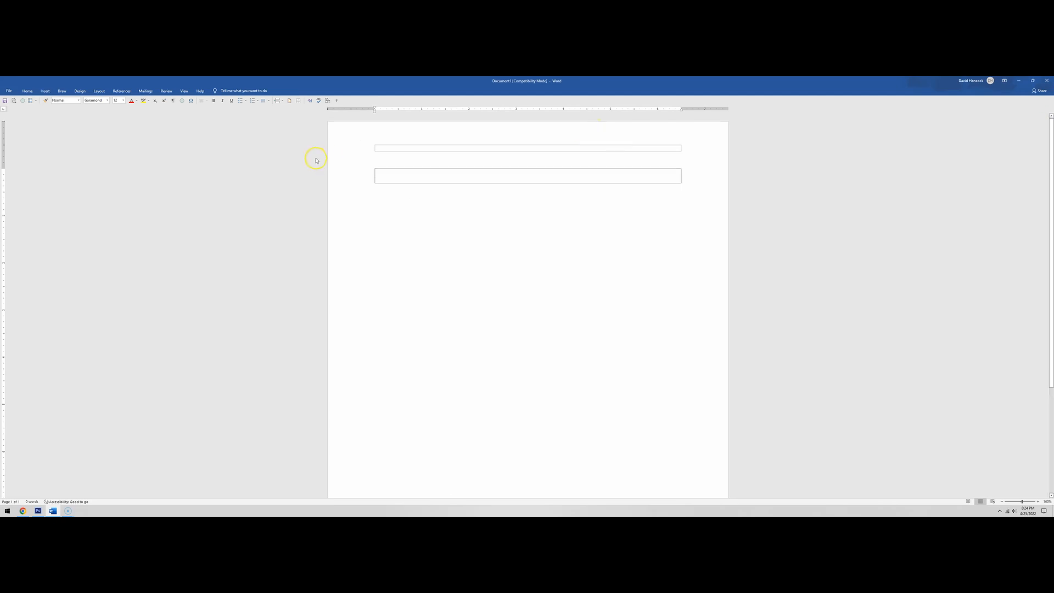